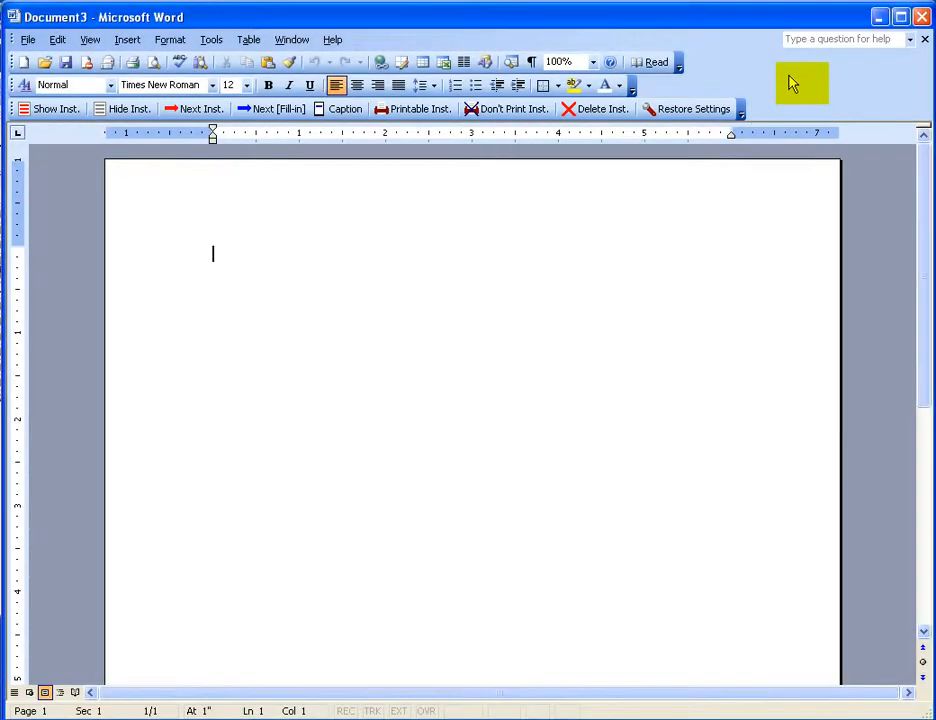
- Turn off the TBB Forms toolbar and turn it back on
right_click(792, 84)
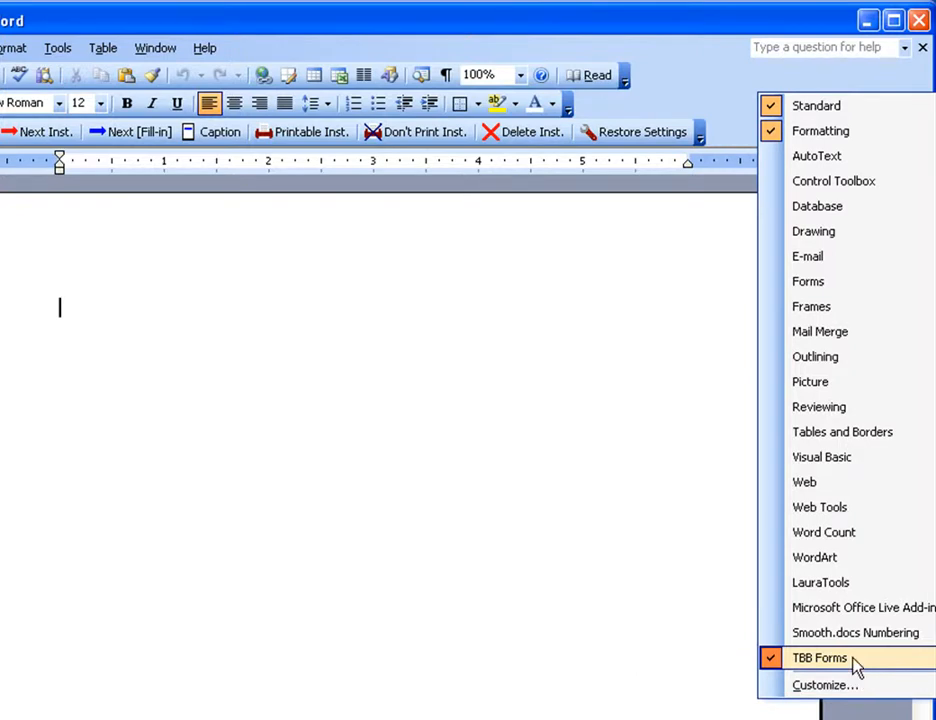
click(855, 667)
right_click(694, 87)
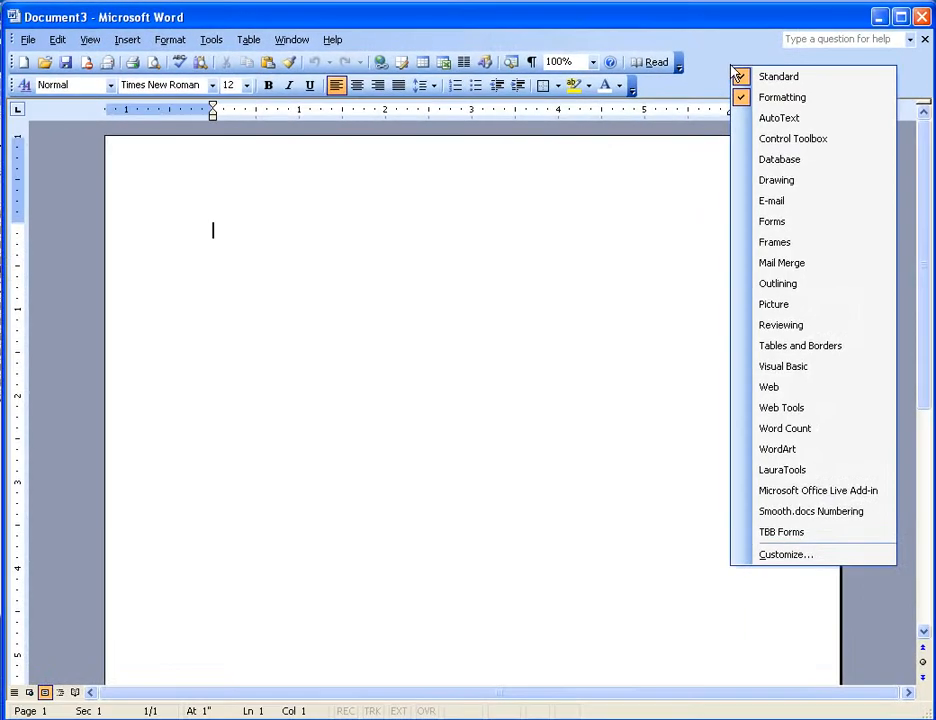
click(751, 539)
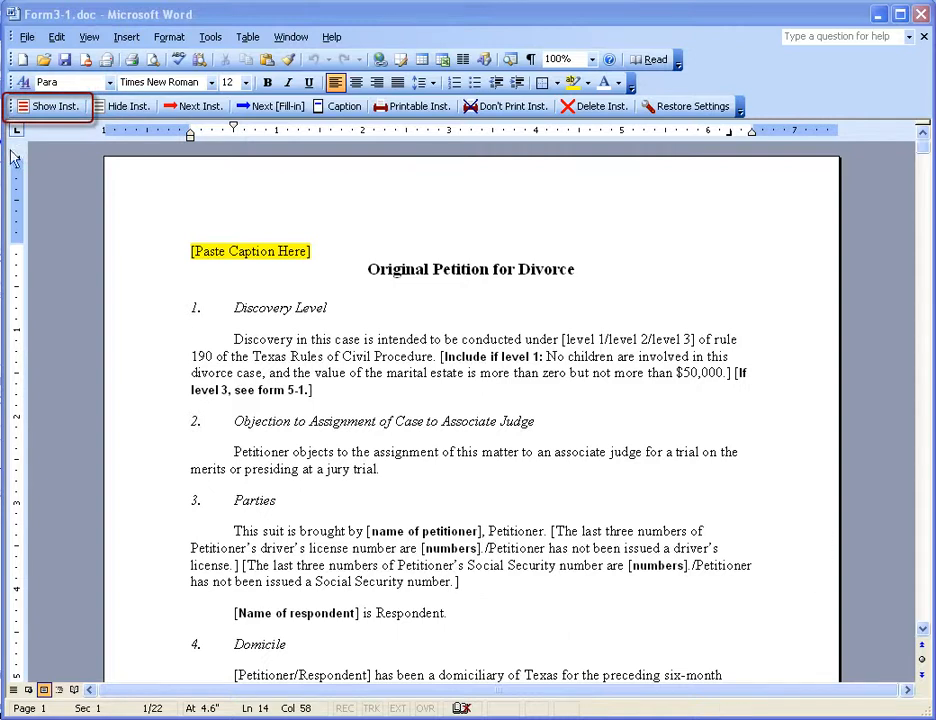
- Show and hide the instructions in the divorce petition form twice
click(44, 109)
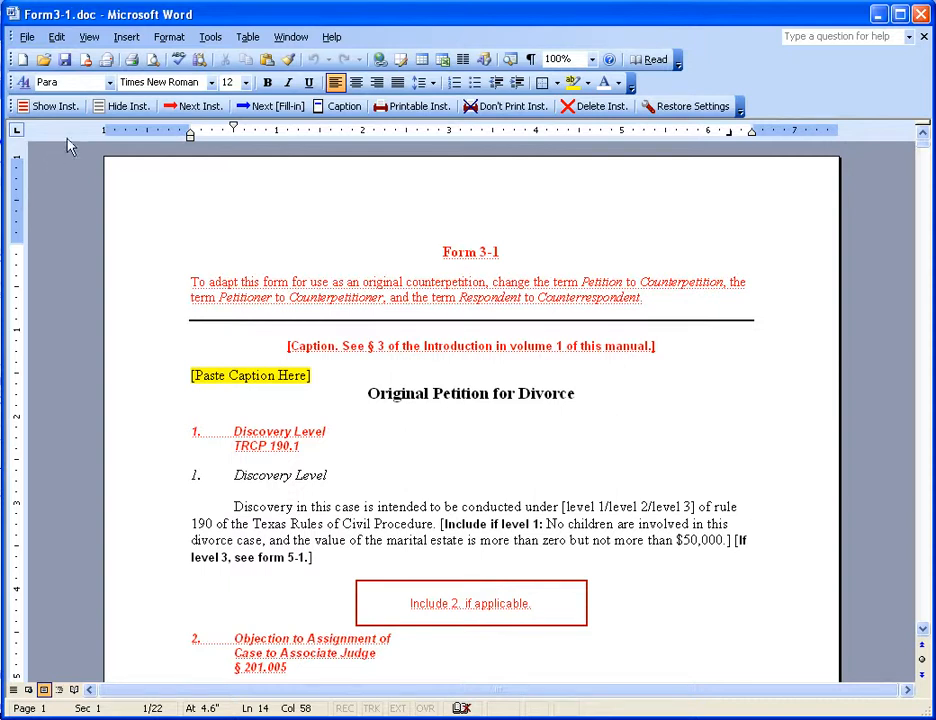
click(117, 106)
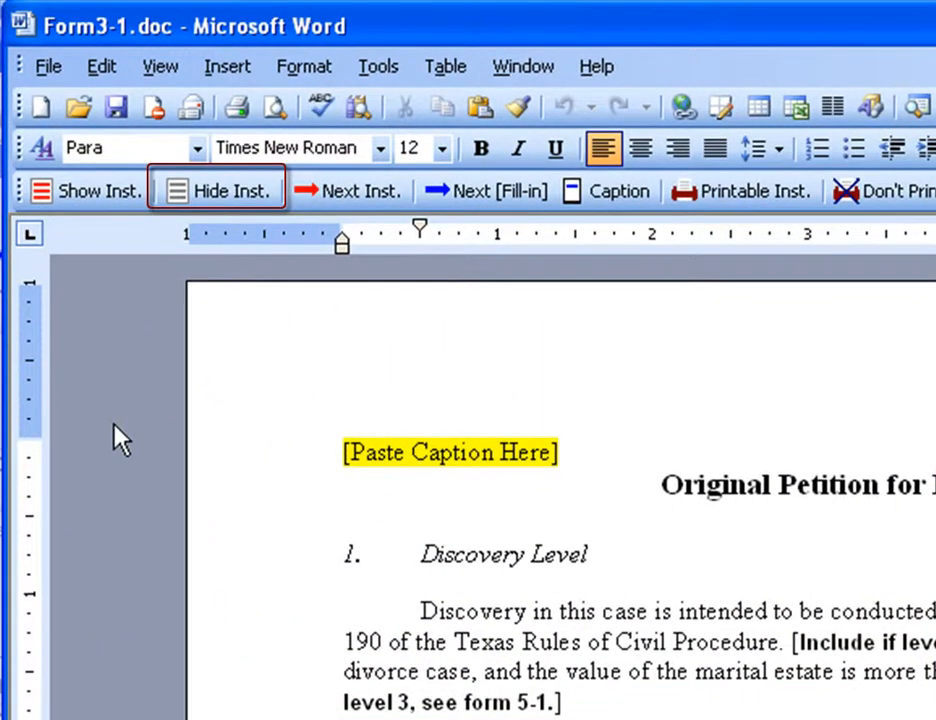
click(90, 209)
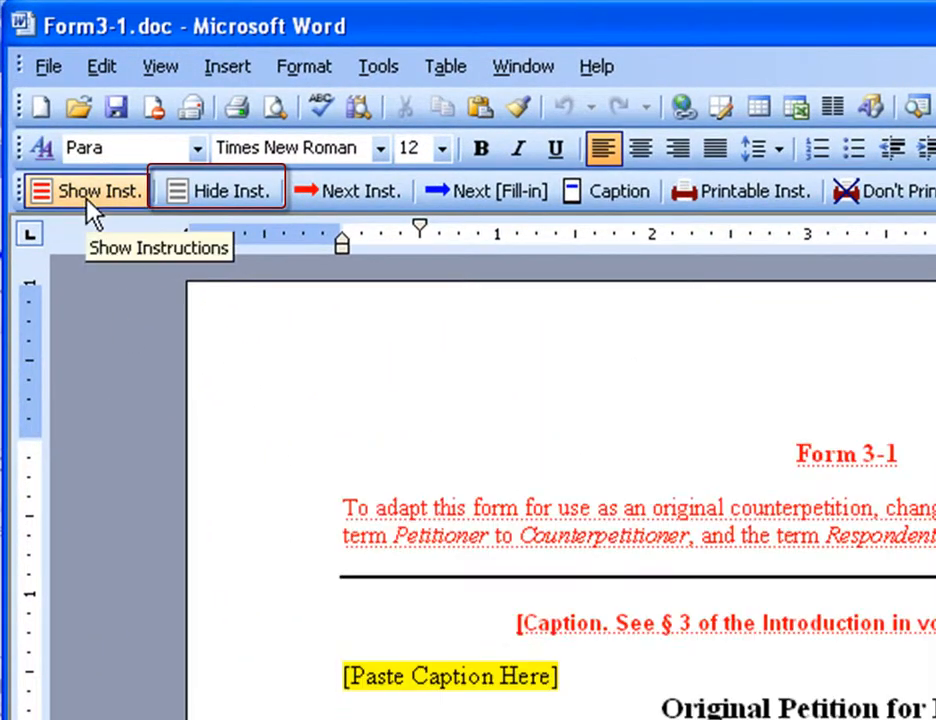
click(220, 193)
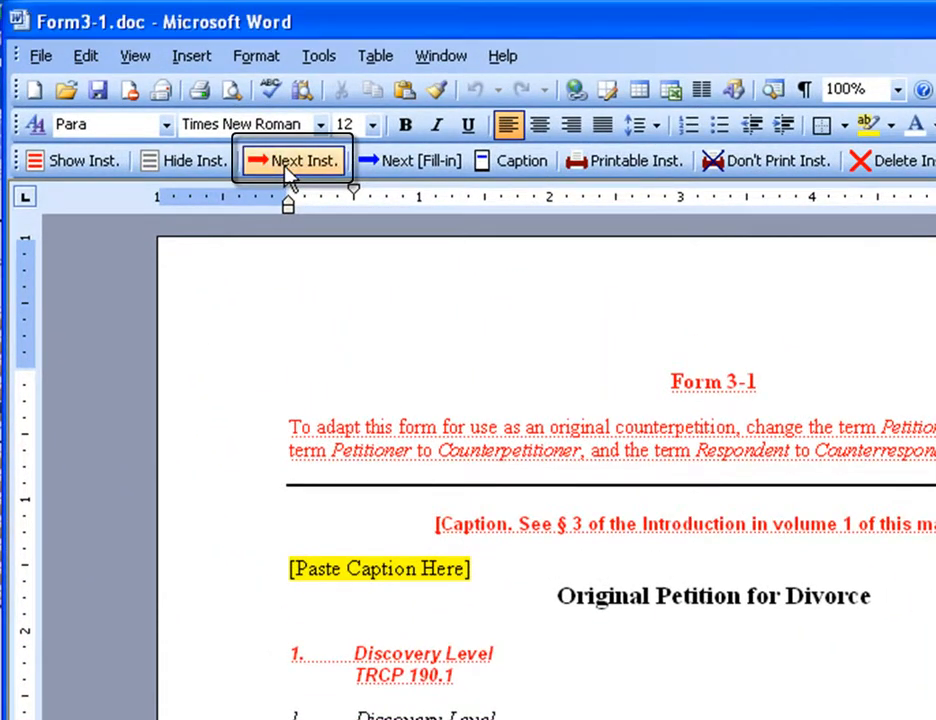
- Step through the form's instructions one after another, restarting from the beginning of the document
click(288, 161)
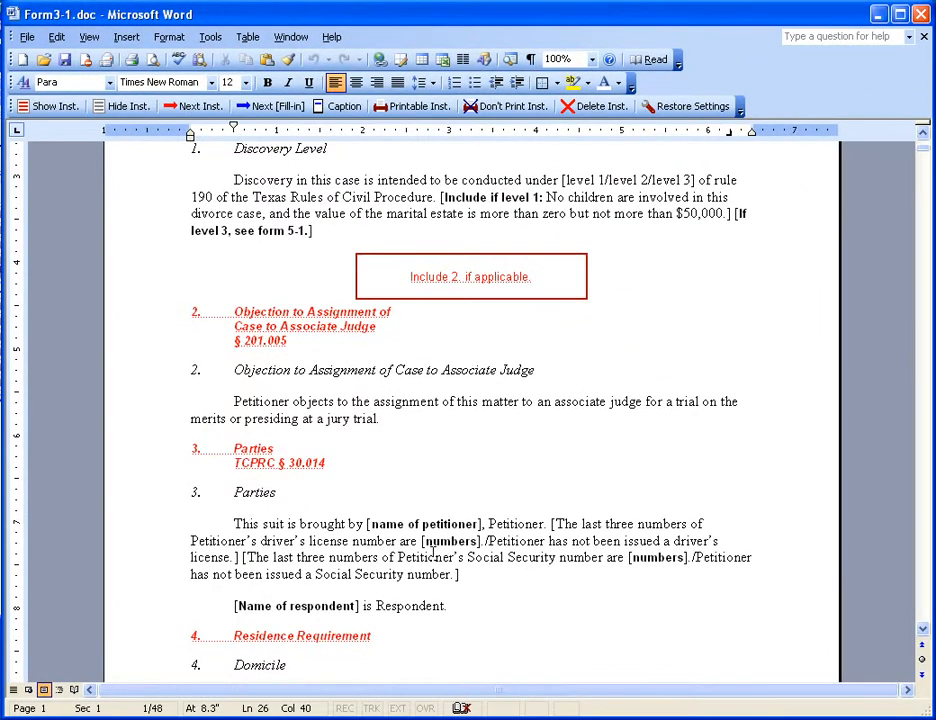
key(ctrl+Home)
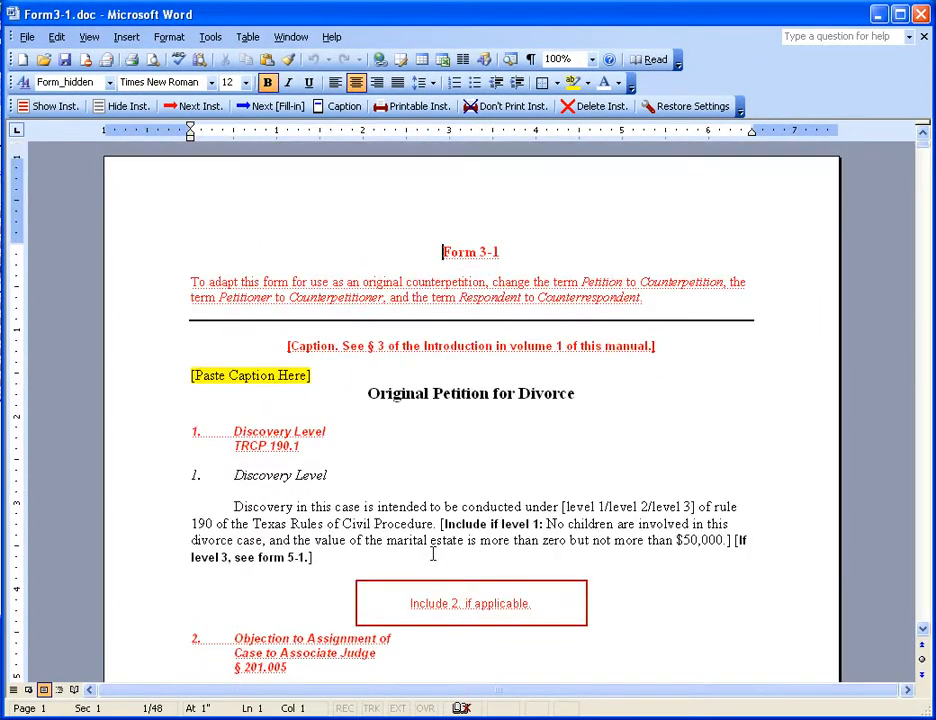
click(195, 107)
click(198, 115)
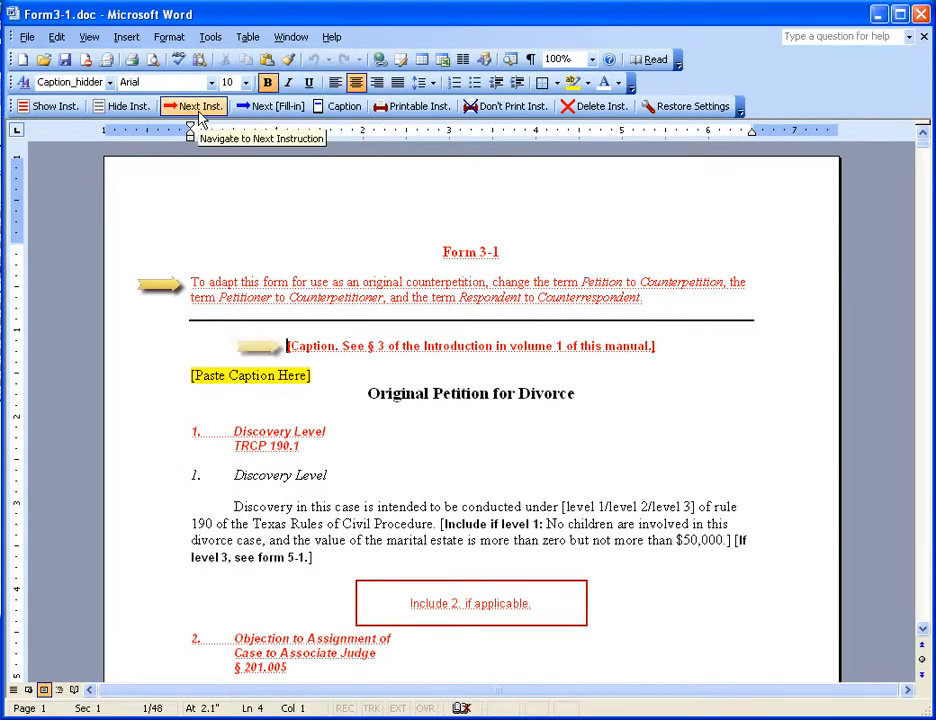
click(198, 115)
click(198, 115)
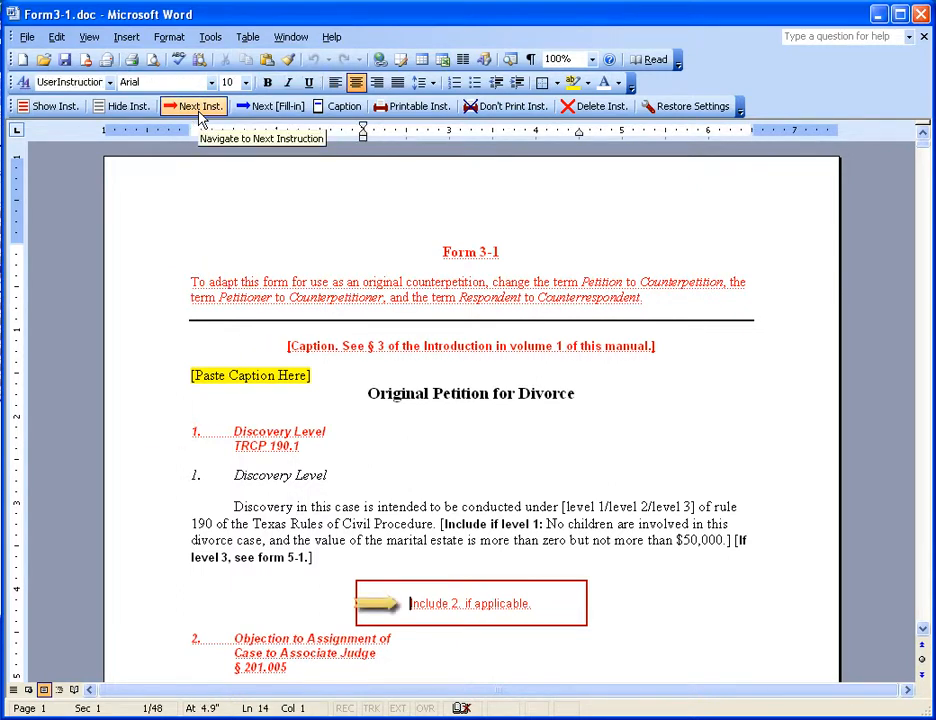
click(198, 115)
click(198, 115)
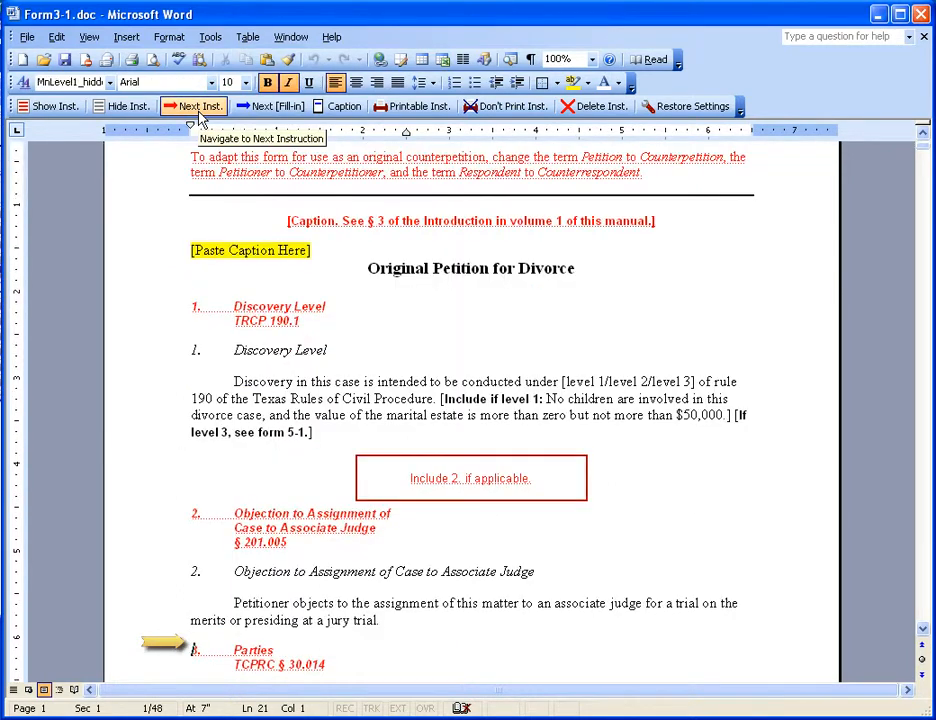
click(198, 115)
click(198, 115)
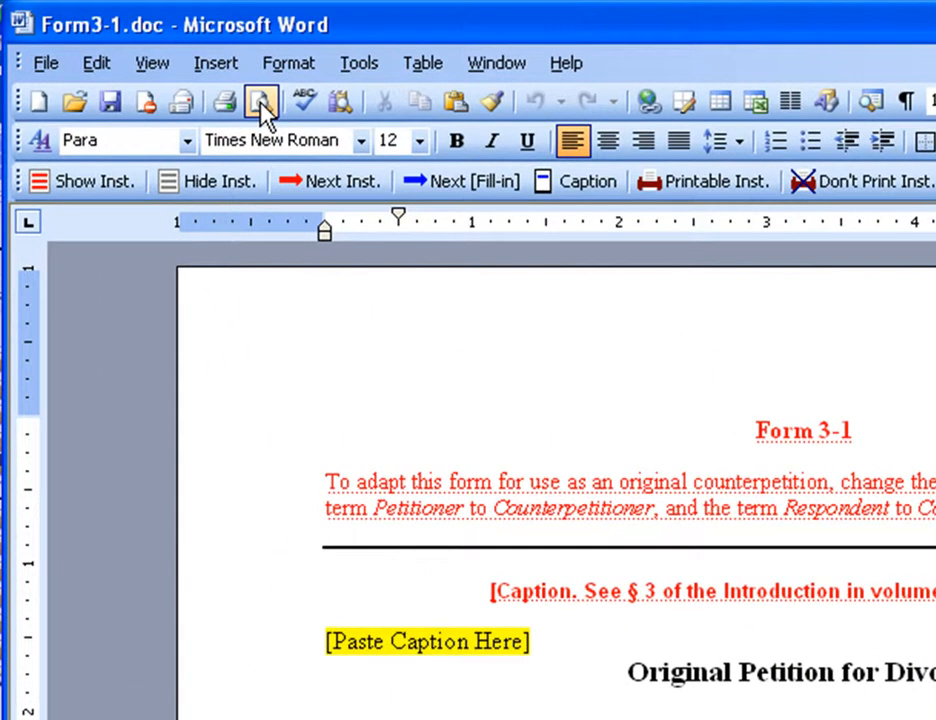
- Set the instructions to print with the form, checking the print preview before and after the change
click(262, 112)
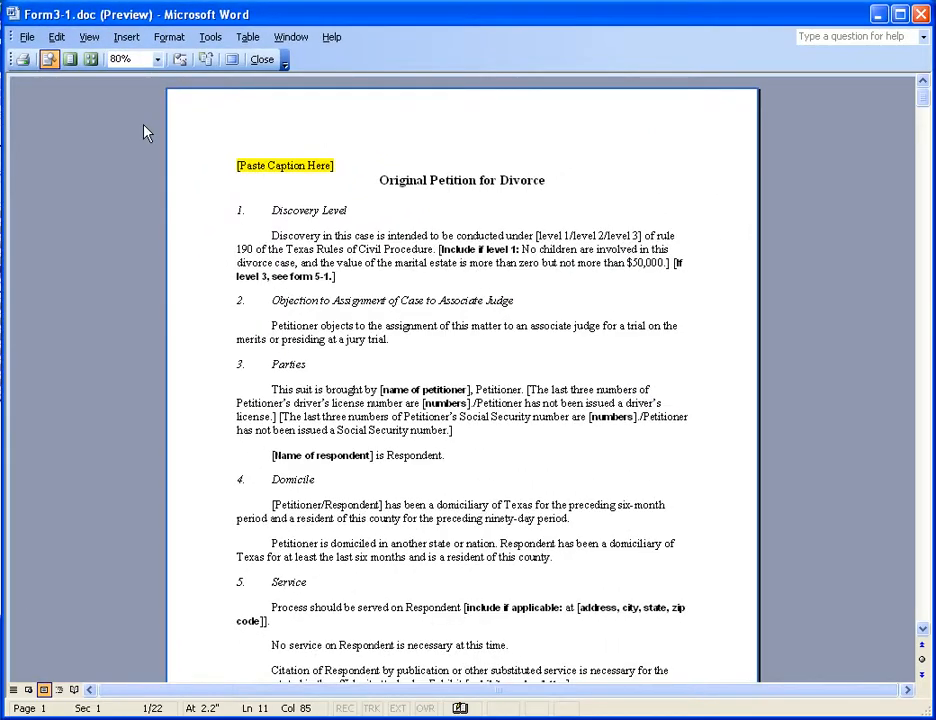
click(263, 62)
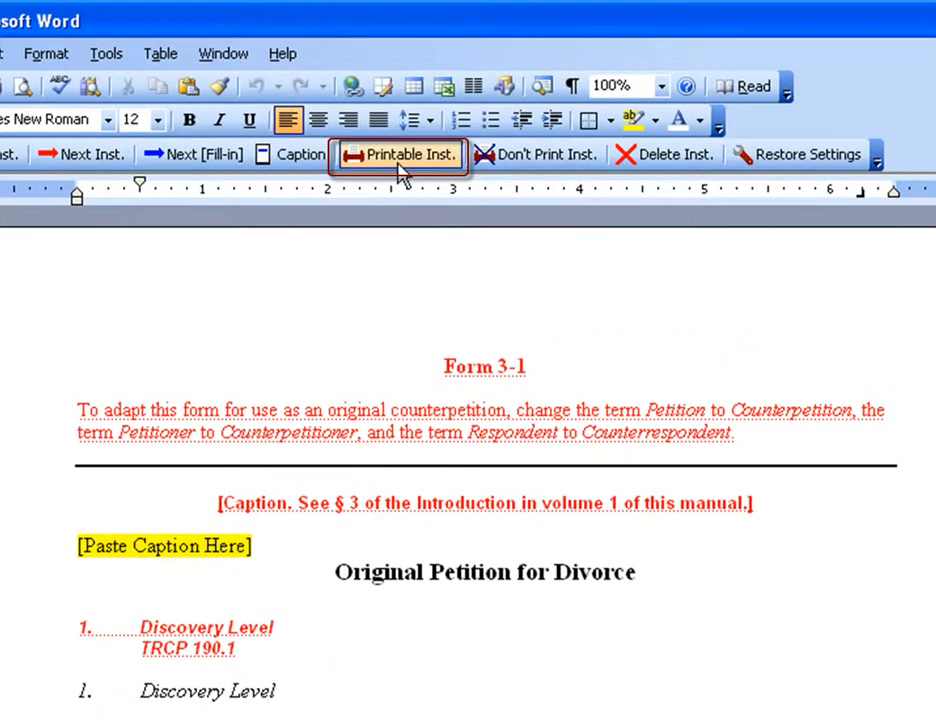
click(398, 158)
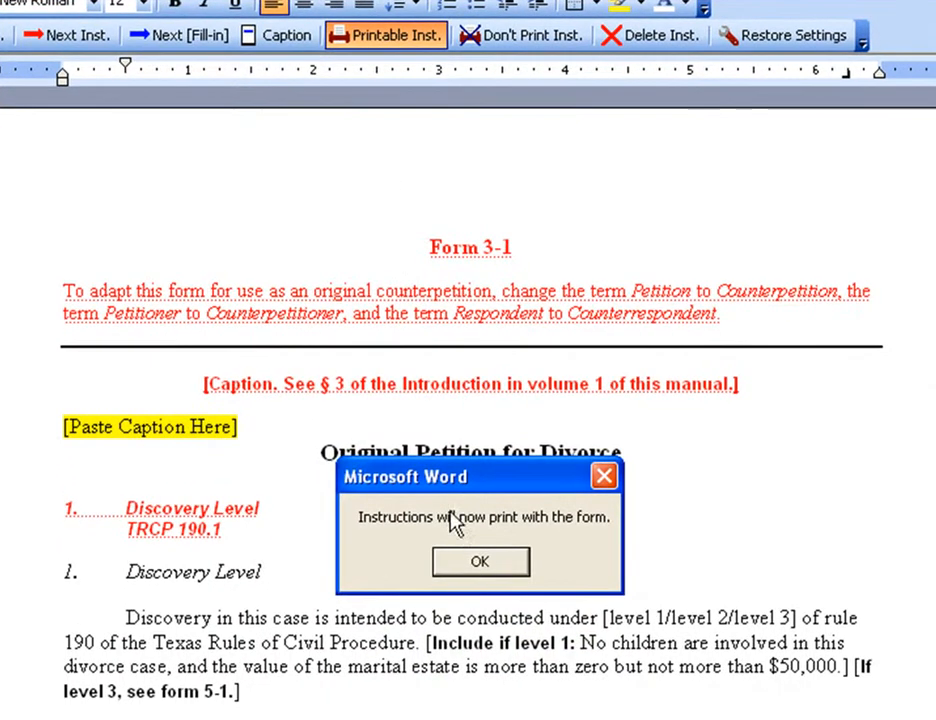
click(478, 566)
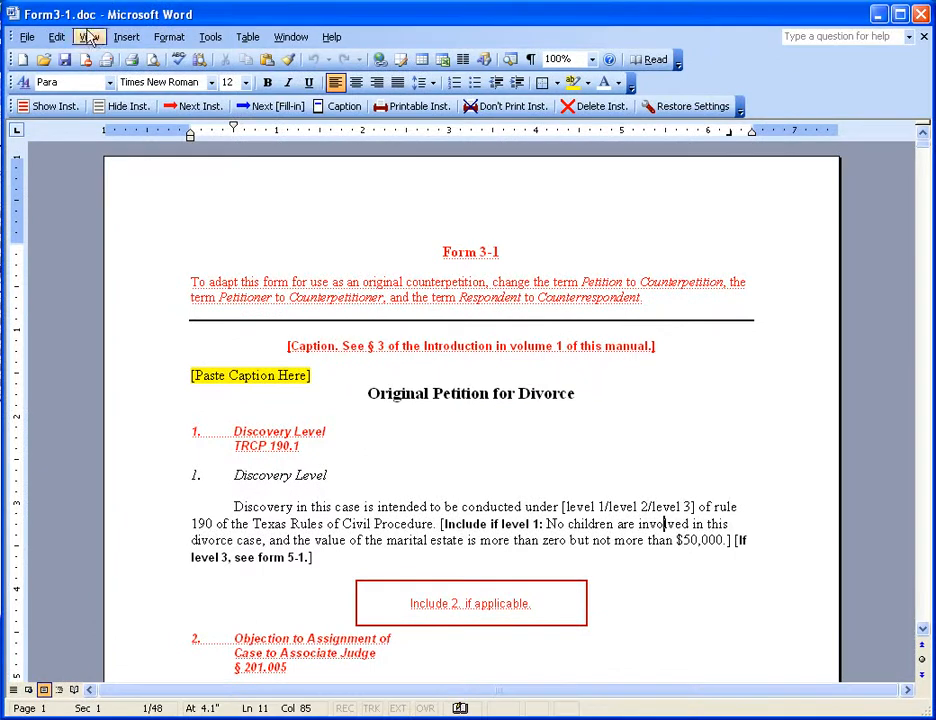
click(152, 59)
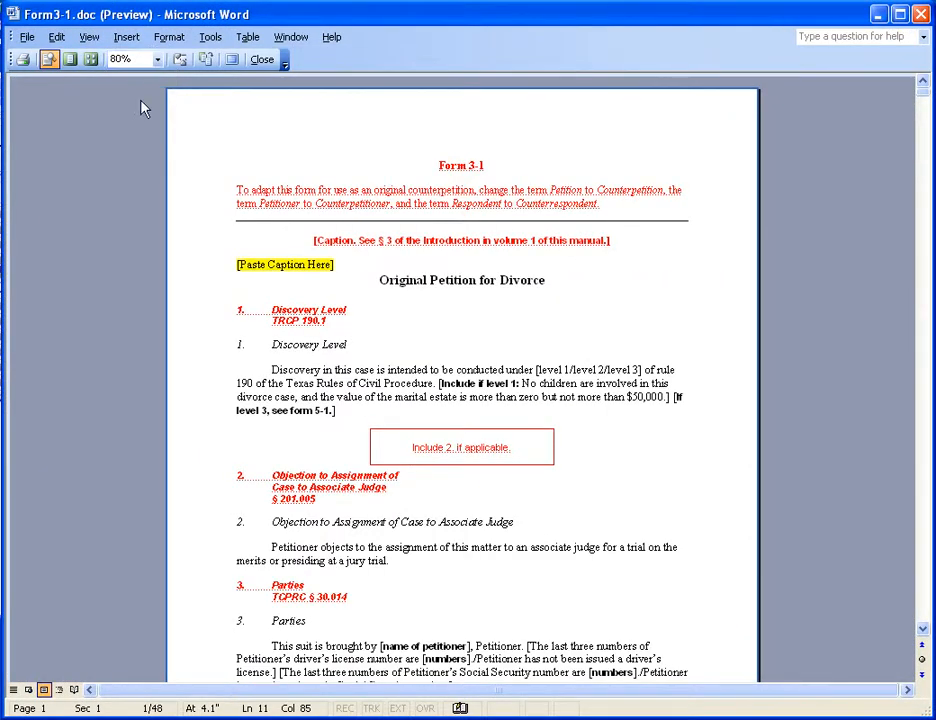
click(262, 60)
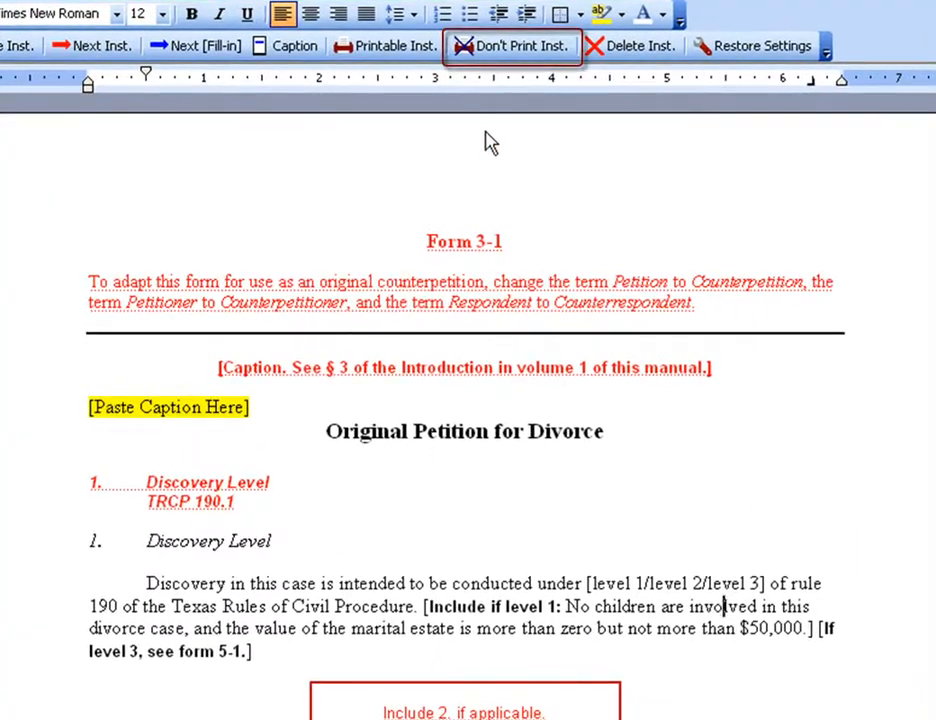
- Set the instructions not to print with the form and check the print preview
click(538, 50)
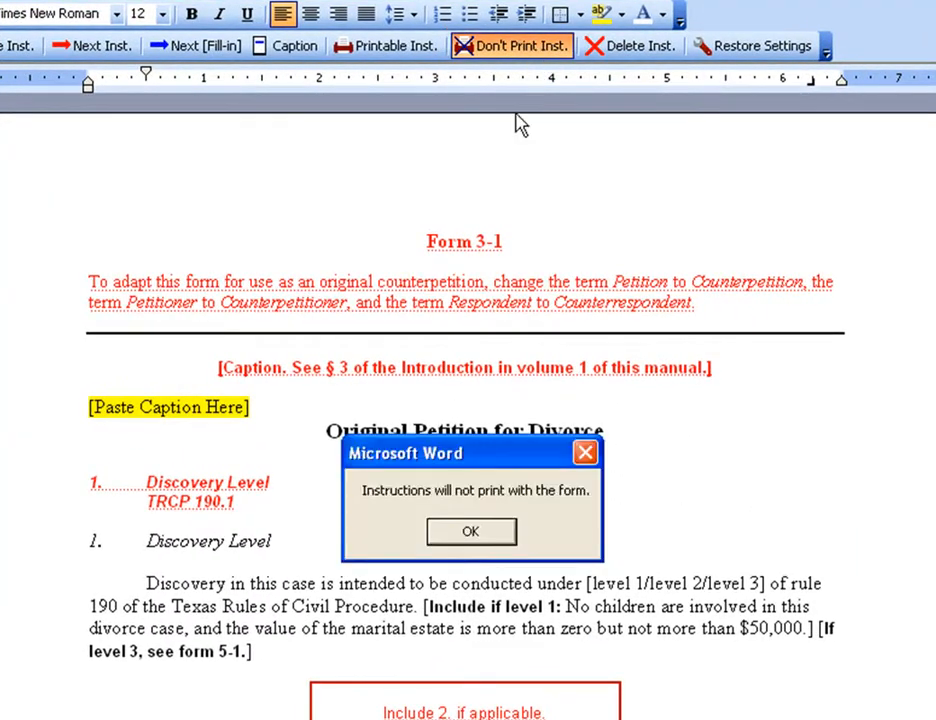
click(471, 532)
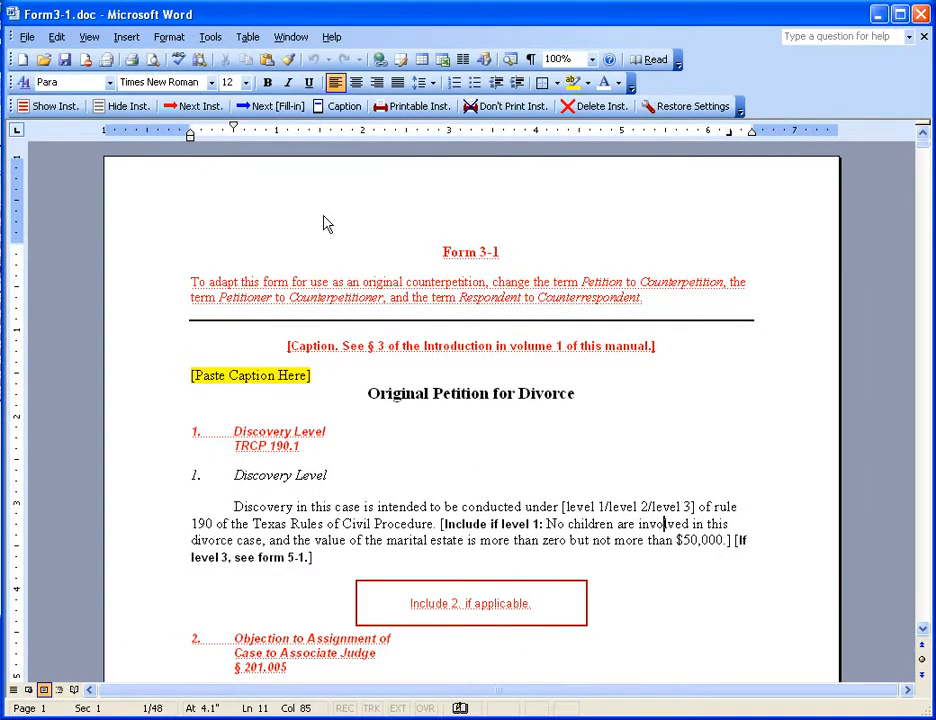
click(153, 59)
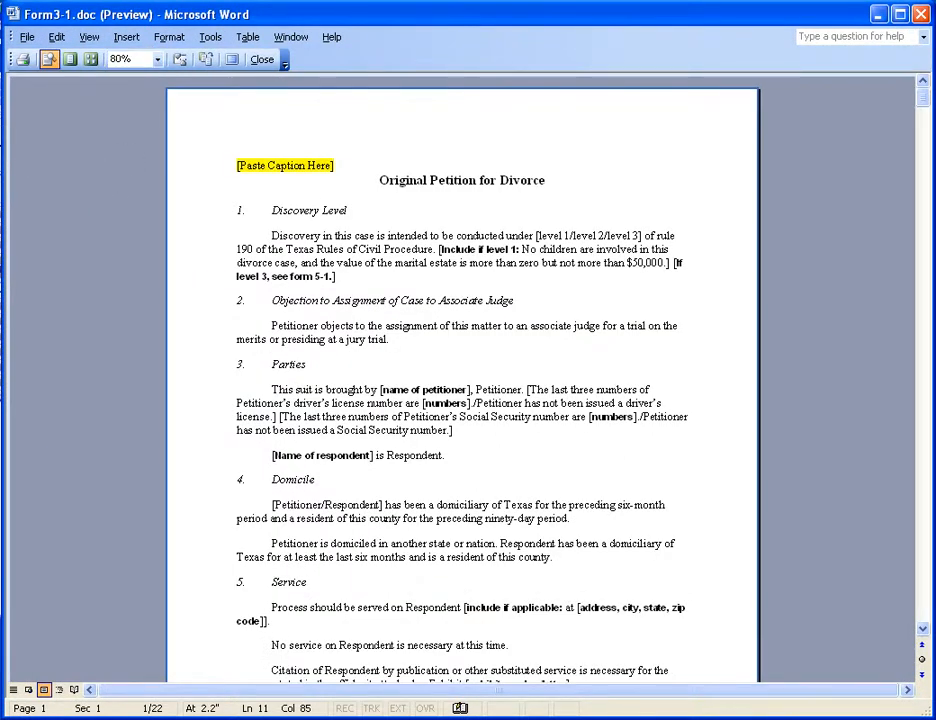
key(Escape)
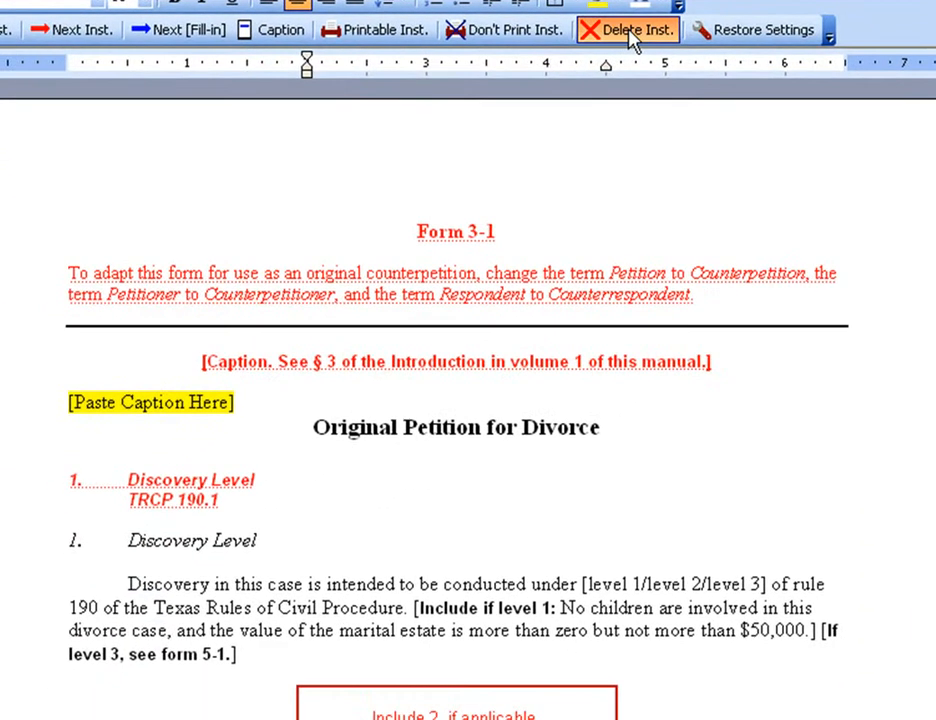
- Delete all instruction paragraphs from the petition form
click(468, 153)
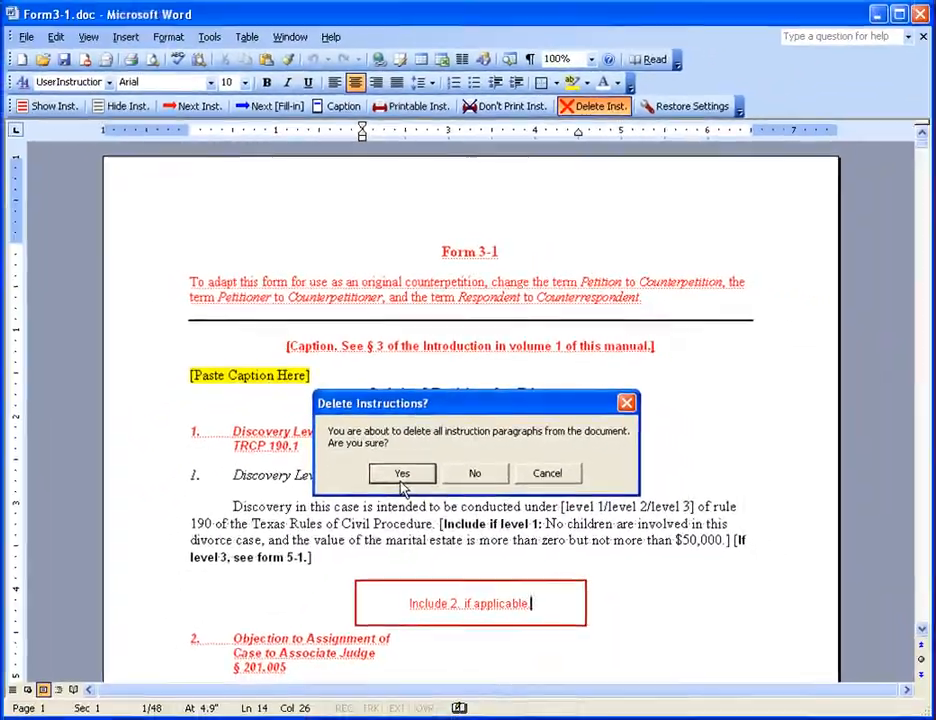
click(365, 545)
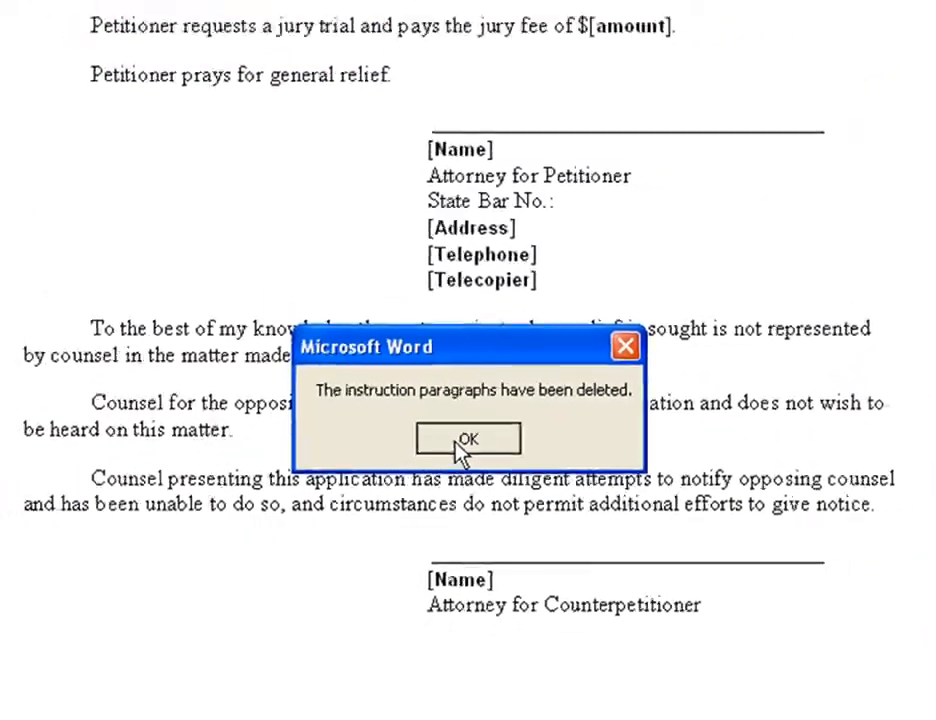
click(458, 430)
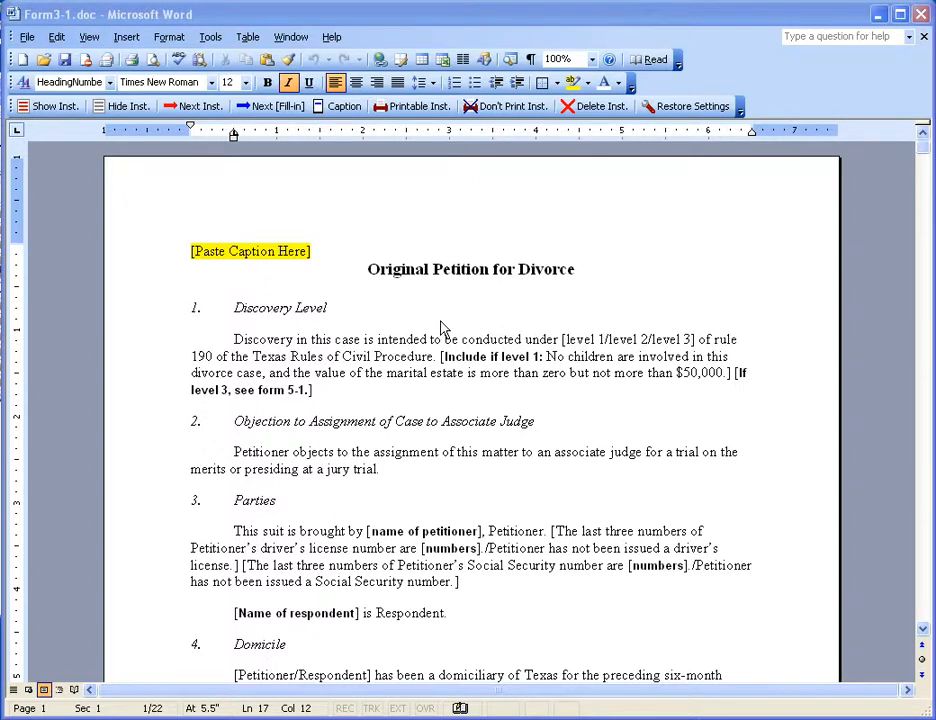
- Turn the formatting marks on and off, and show the form's instructions
click(532, 60)
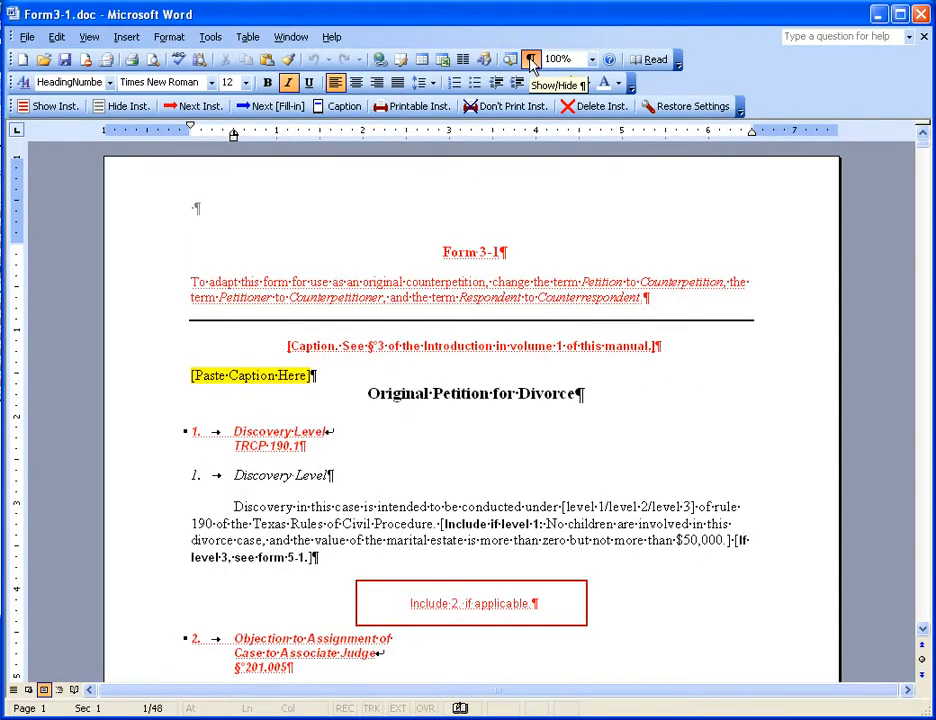
click(532, 61)
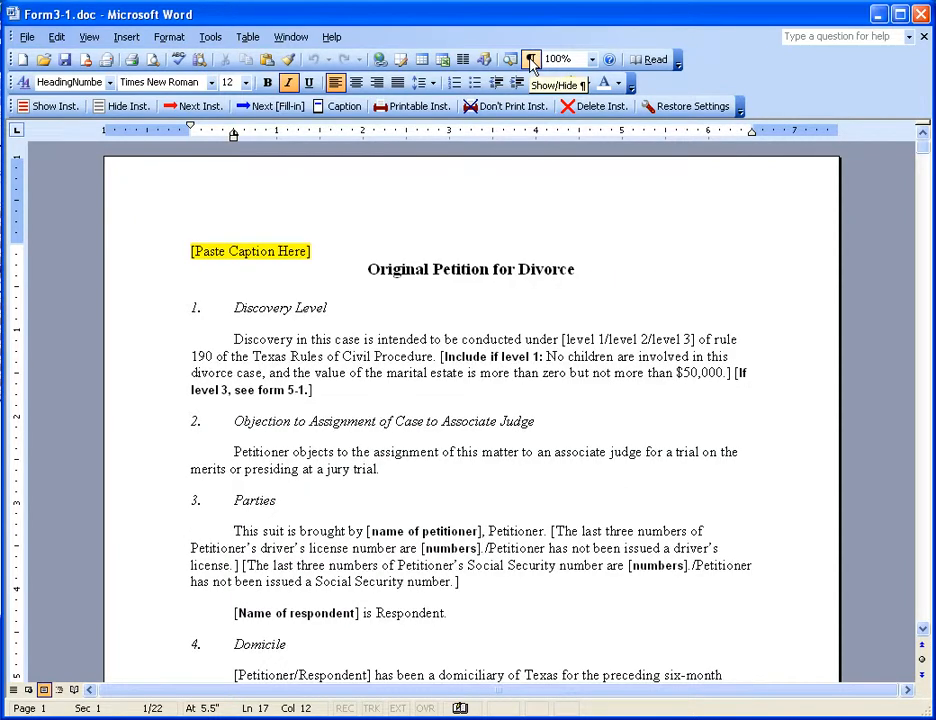
click(54, 106)
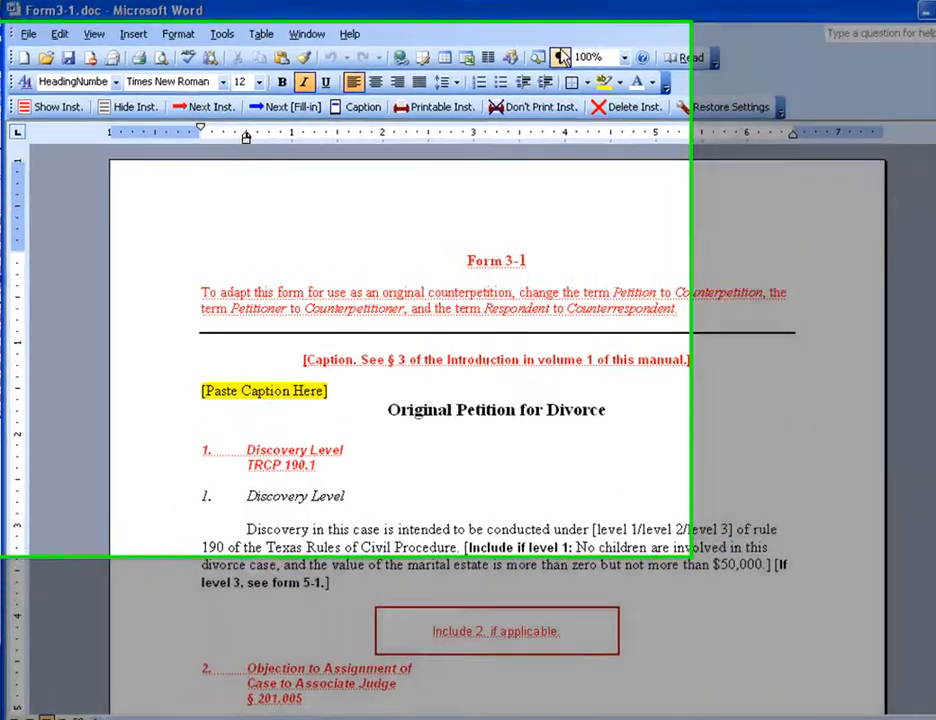
- Turn the formatting marks on and off twice while the instructions are displayed
click(531, 59)
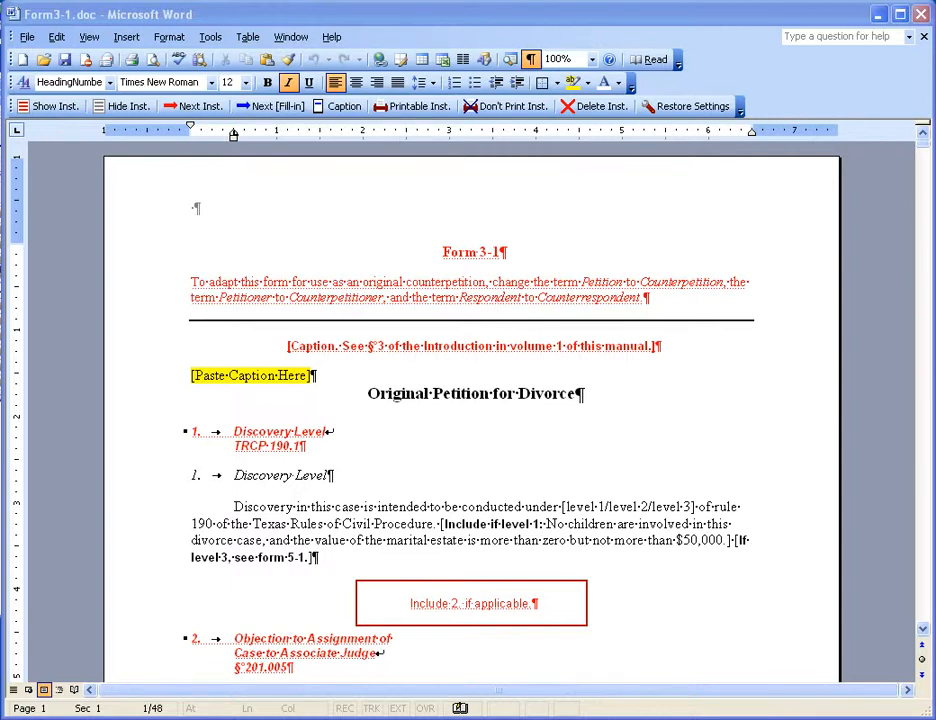
click(533, 60)
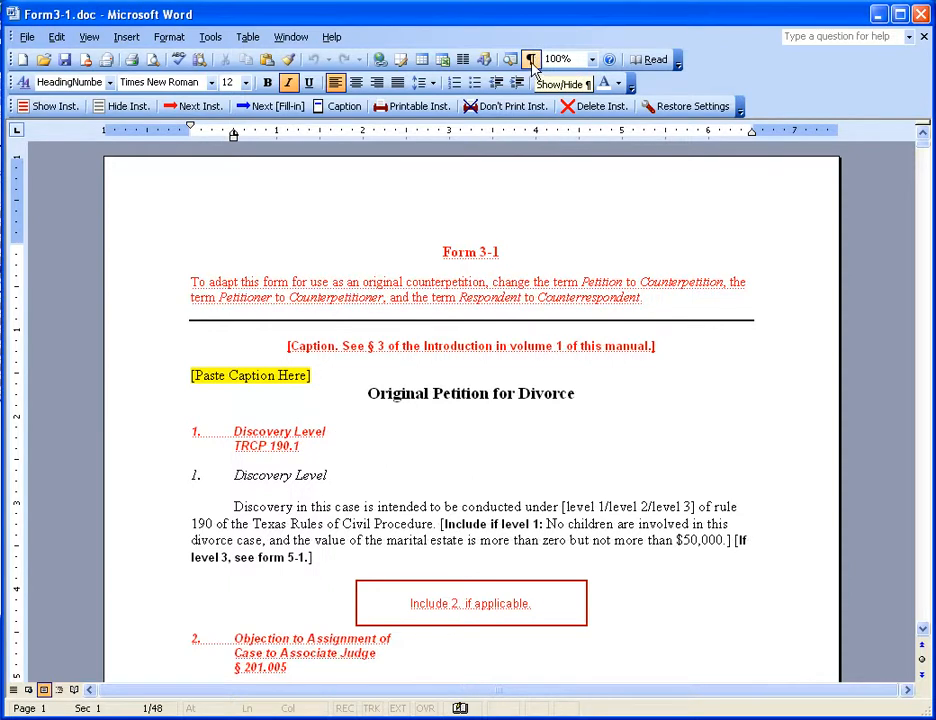
click(533, 60)
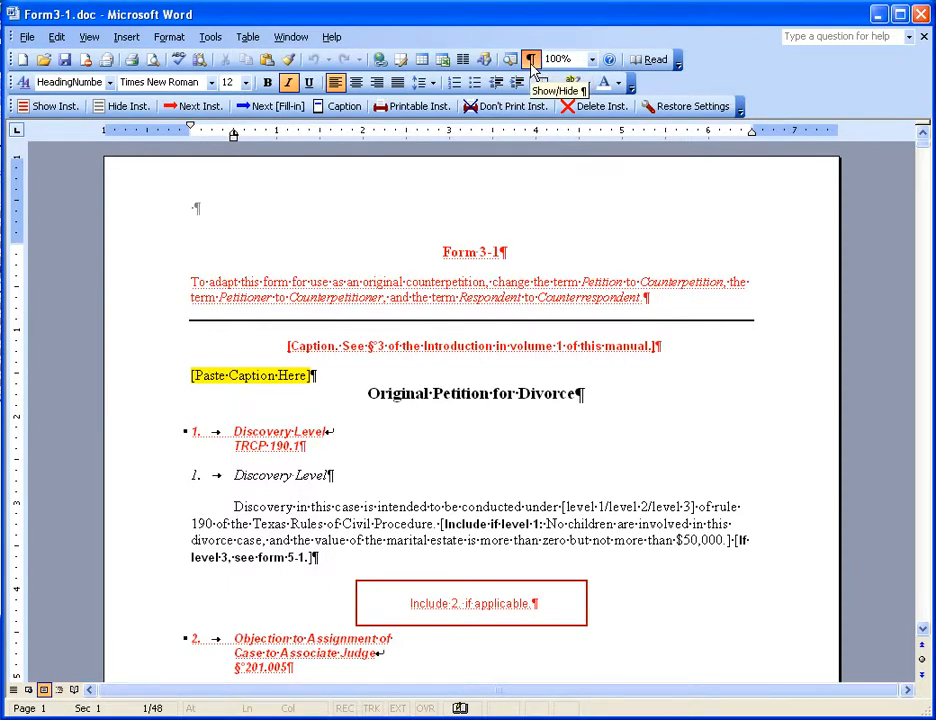
click(533, 60)
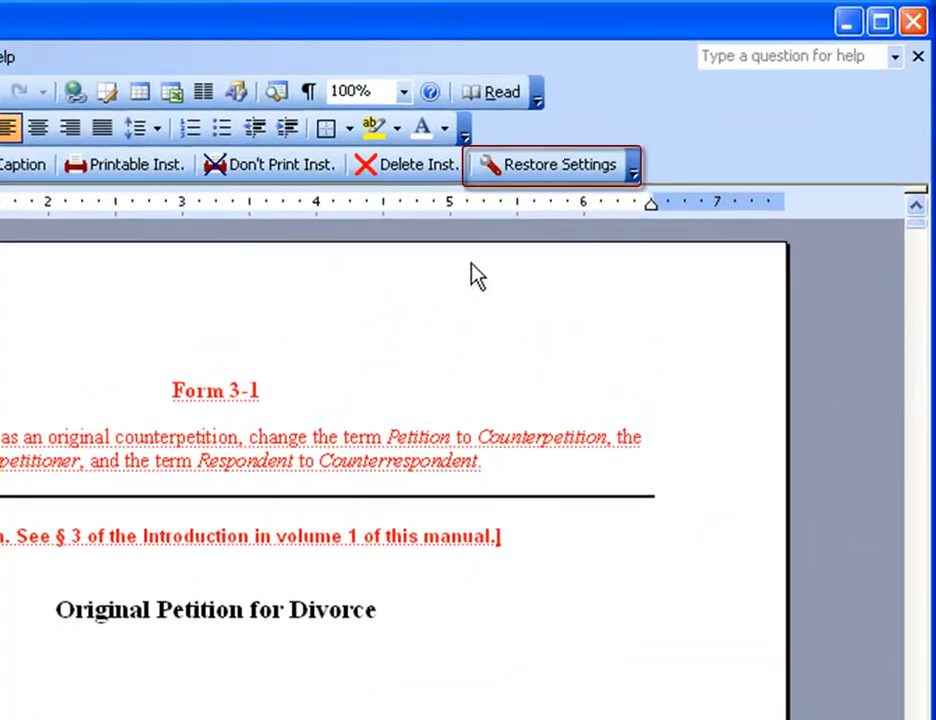
- Restore the default show and print settings for hidden text
click(536, 172)
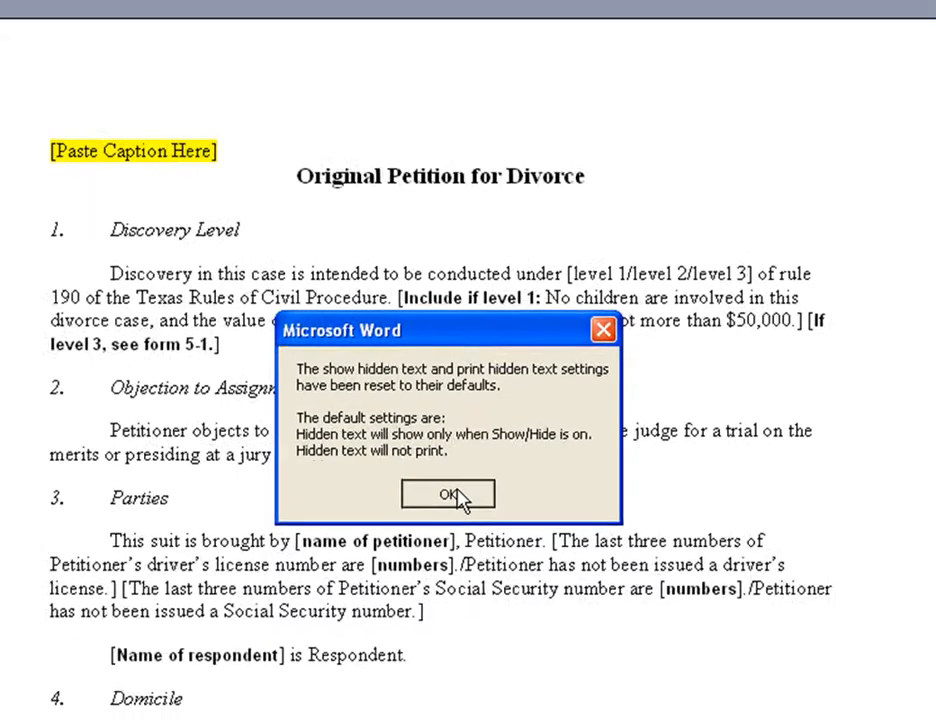
click(445, 495)
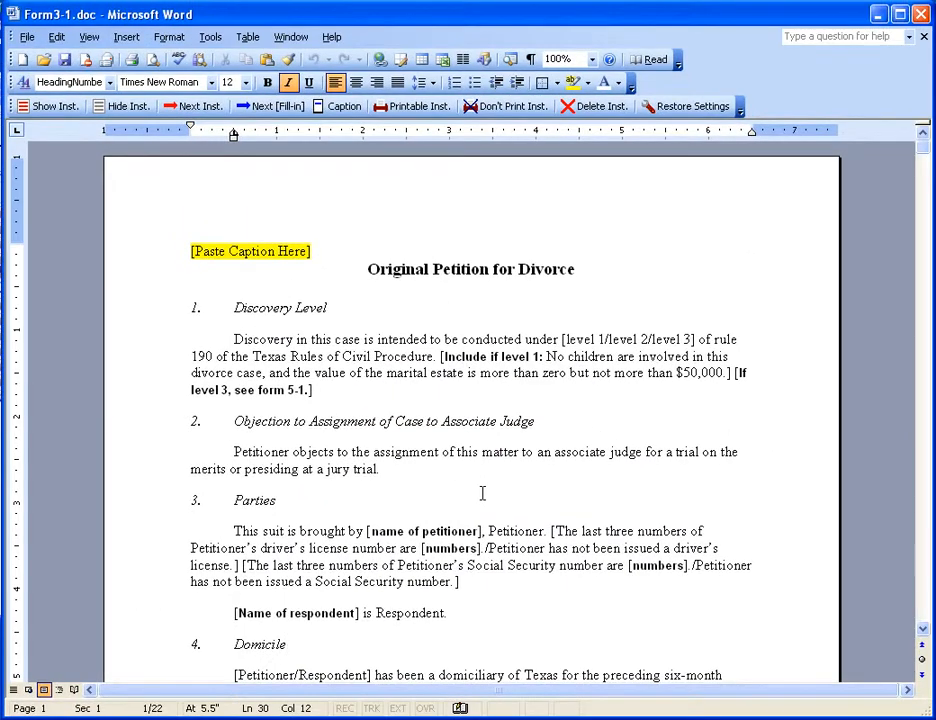
- Toggle the formatting marks twice in the divorce petition form
click(530, 60)
click(531, 61)
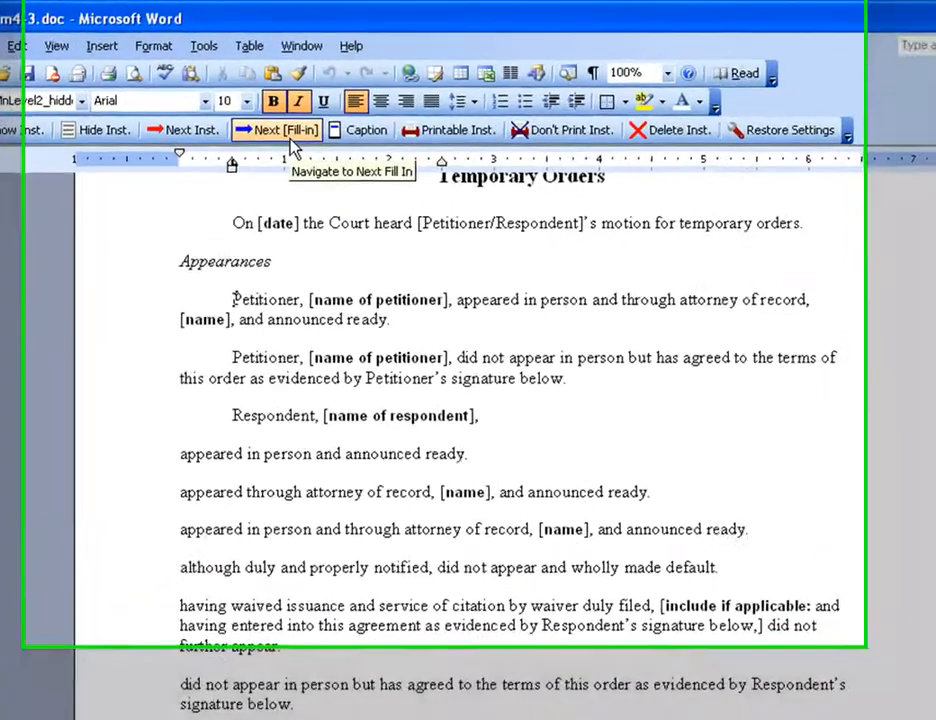
- Fill in the petitioner's name and the attorney's name in the first appearance paragraph of the Temporary Orders form
click(291, 141)
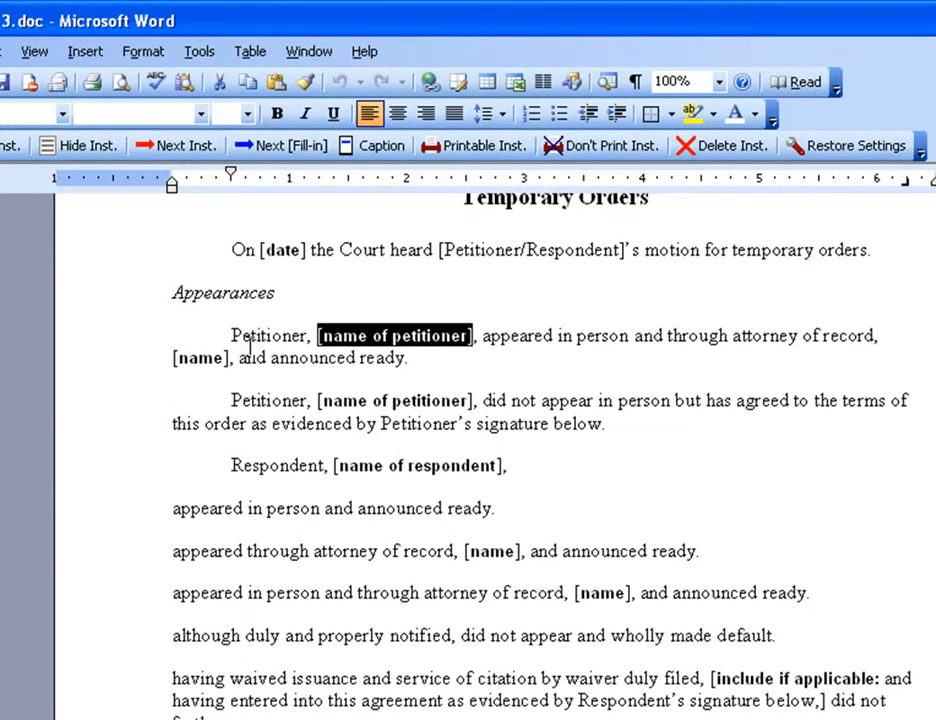
text(Jane Doe)
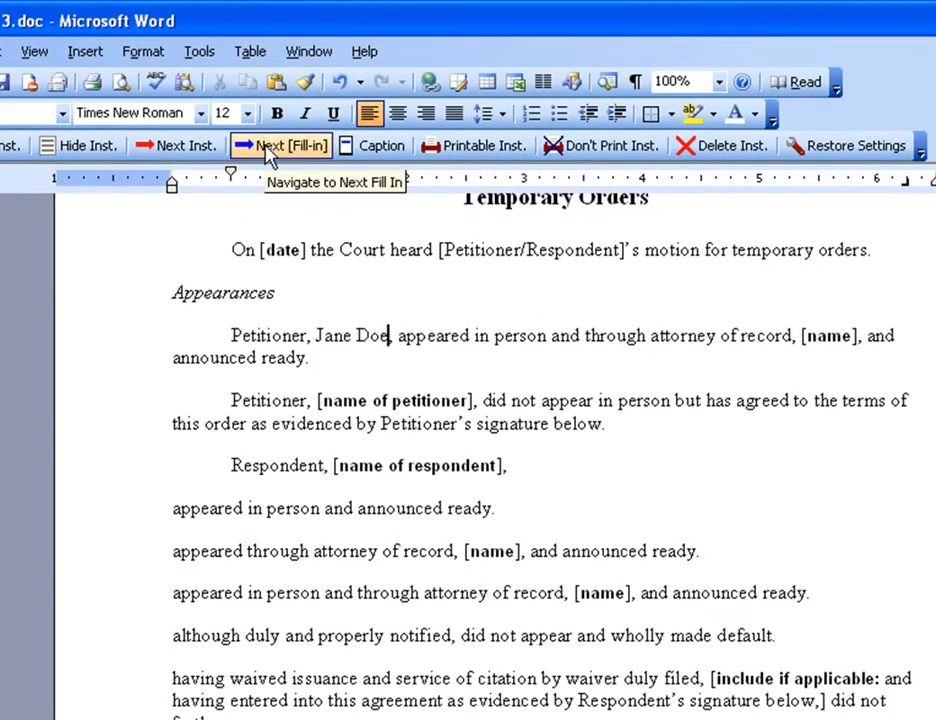
click(268, 148)
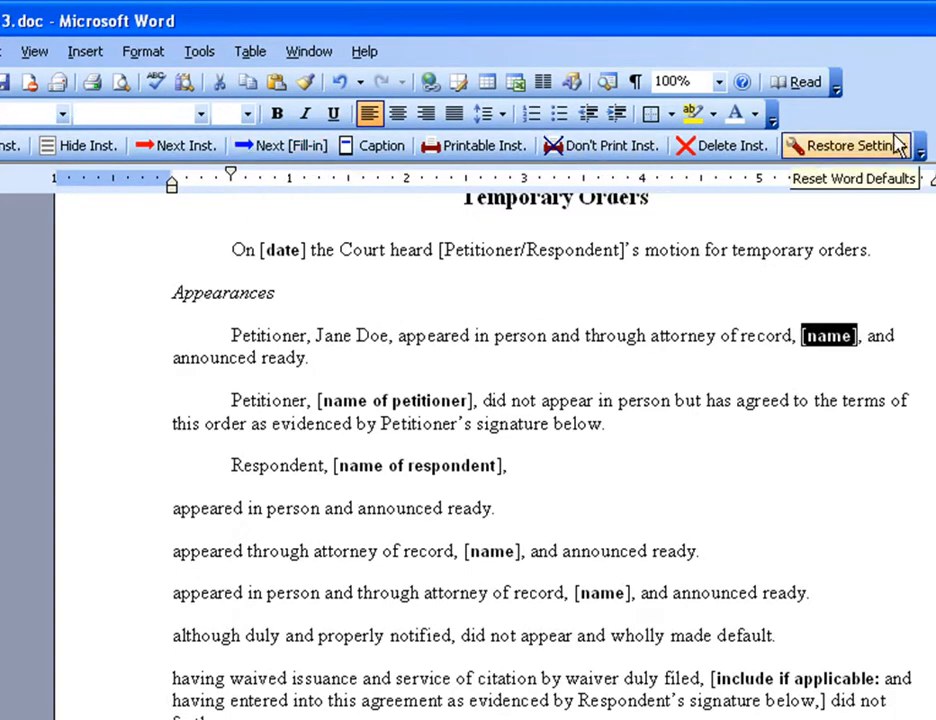
text(Bob Smi)
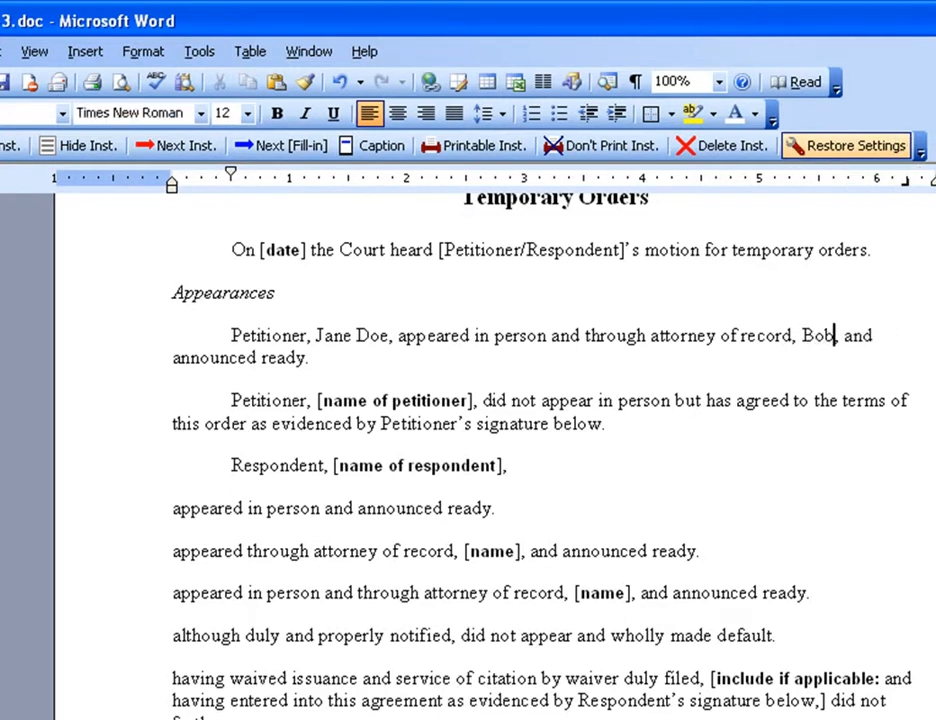
text(th,)
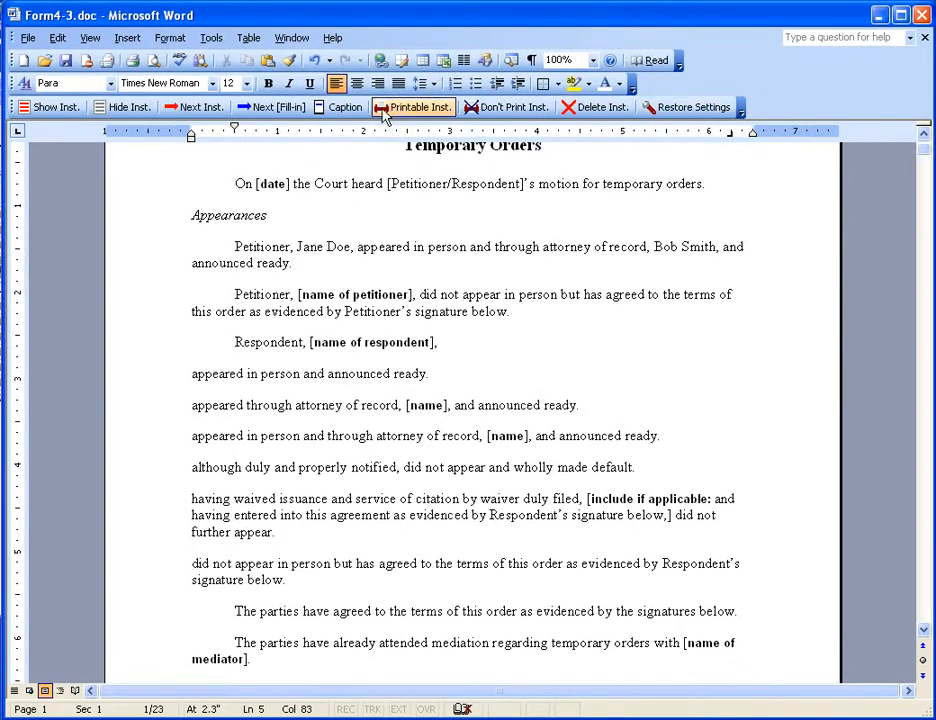
- Go to the "include if applicable" fill-in in the waiver paragraph and keep its text about the agreement evidenced by Respondent's signature
click(272, 107)
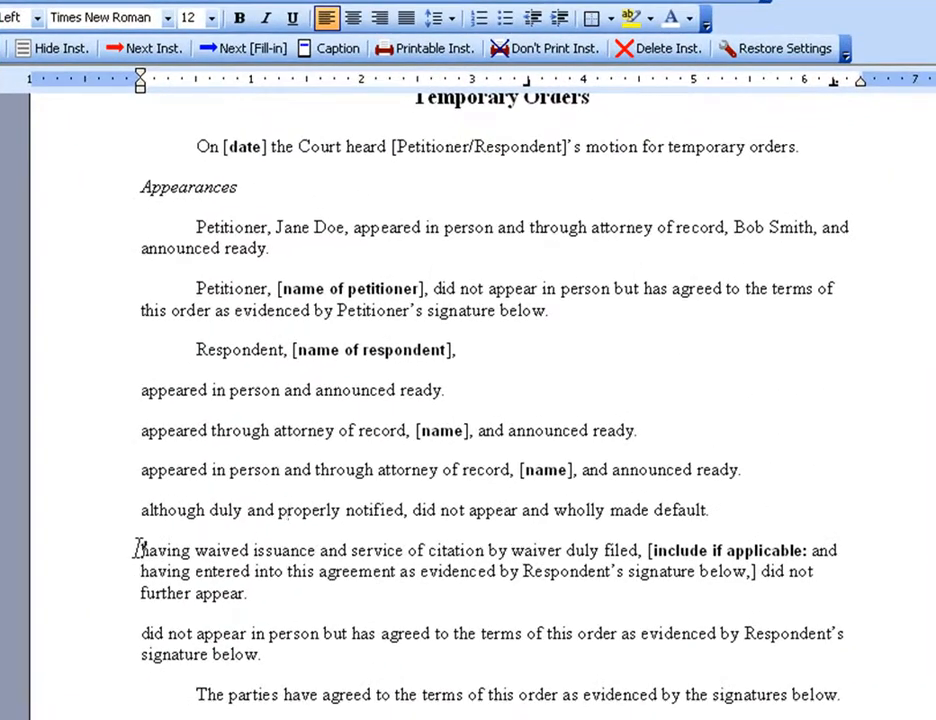
click(137, 549)
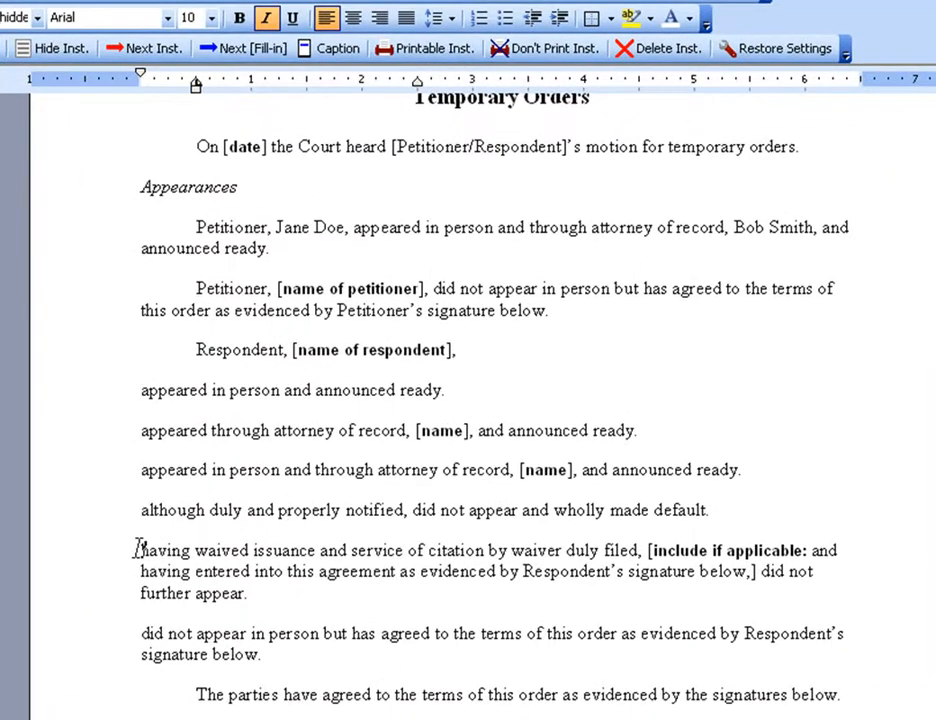
click(222, 58)
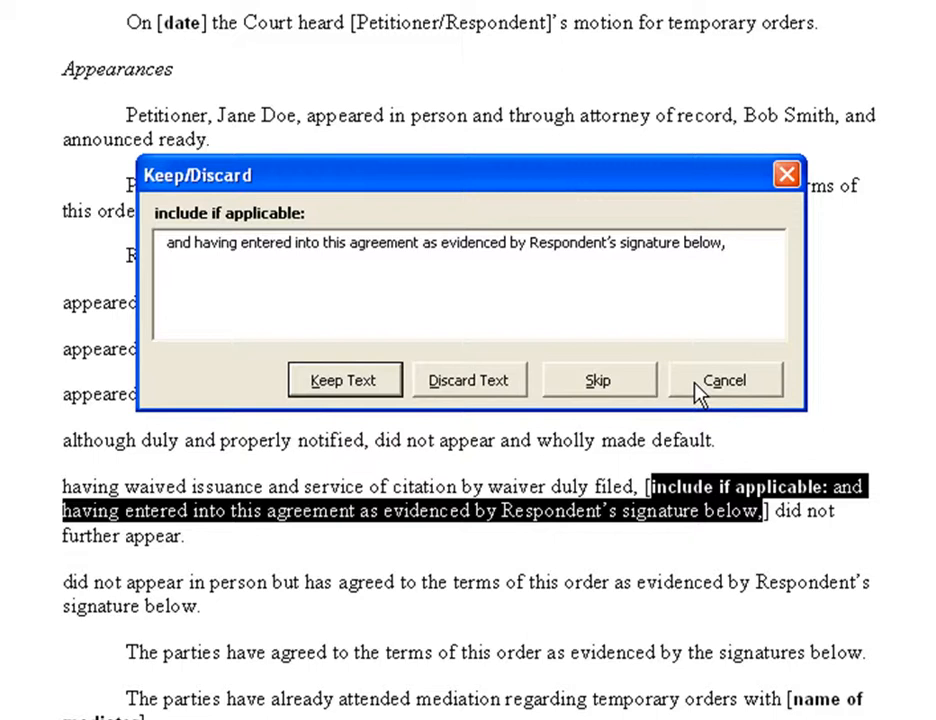
click(316, 388)
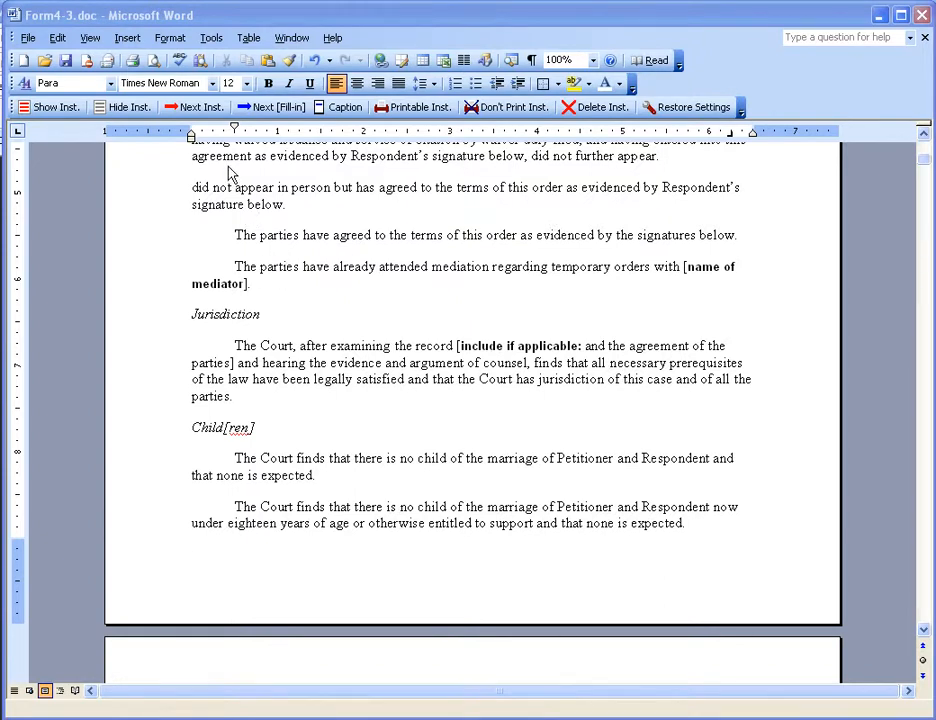
- Go to the Jurisdiction paragraph's optional fill-in and discard its text "and the agreement of the parties"
click(277, 108)
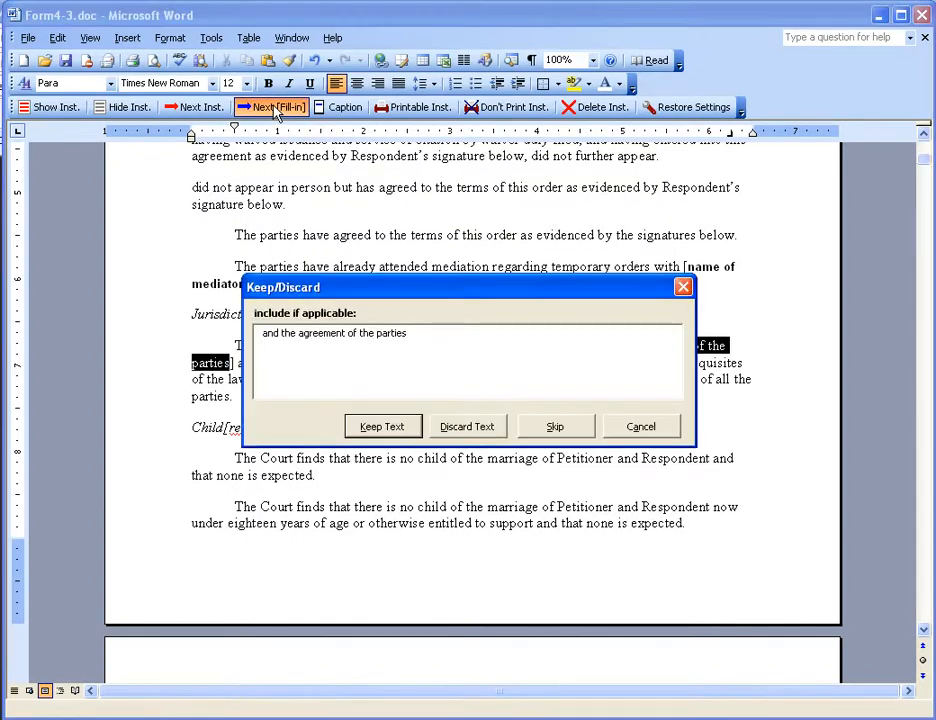
drag(487, 288, 492, 398)
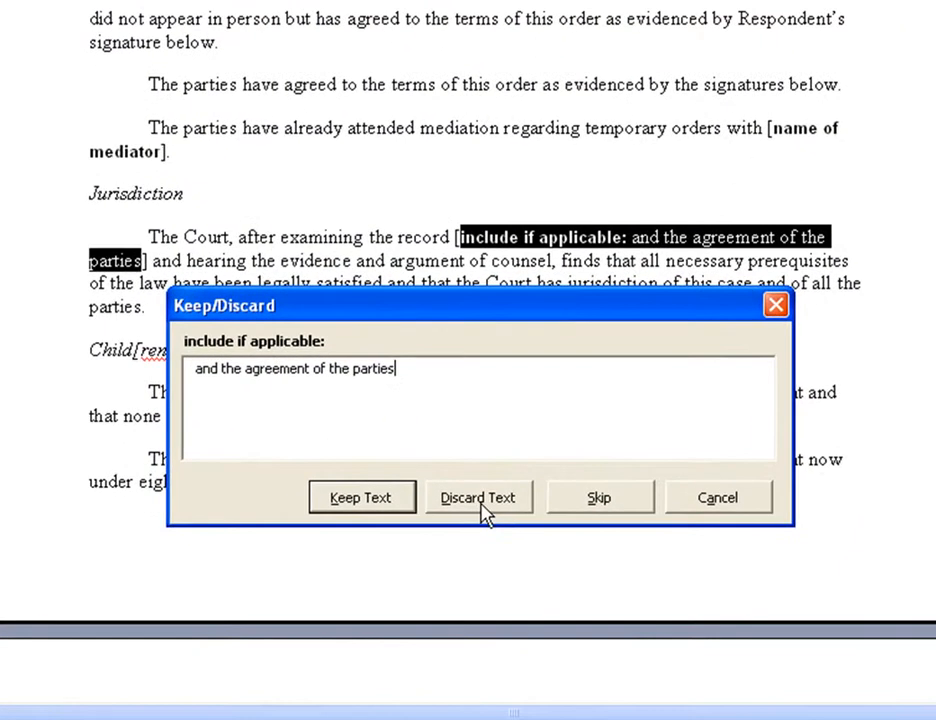
click(476, 540)
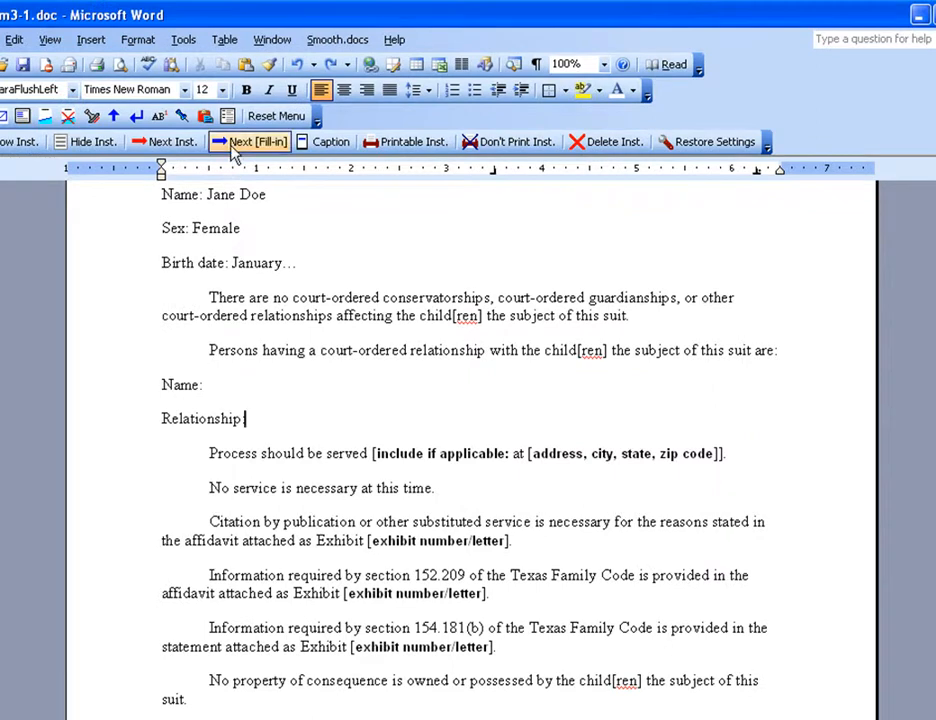
- In the petition form, keep the optional "at [address, city, state, zip code]" text after "Process should be served" and fill in the street address
click(234, 146)
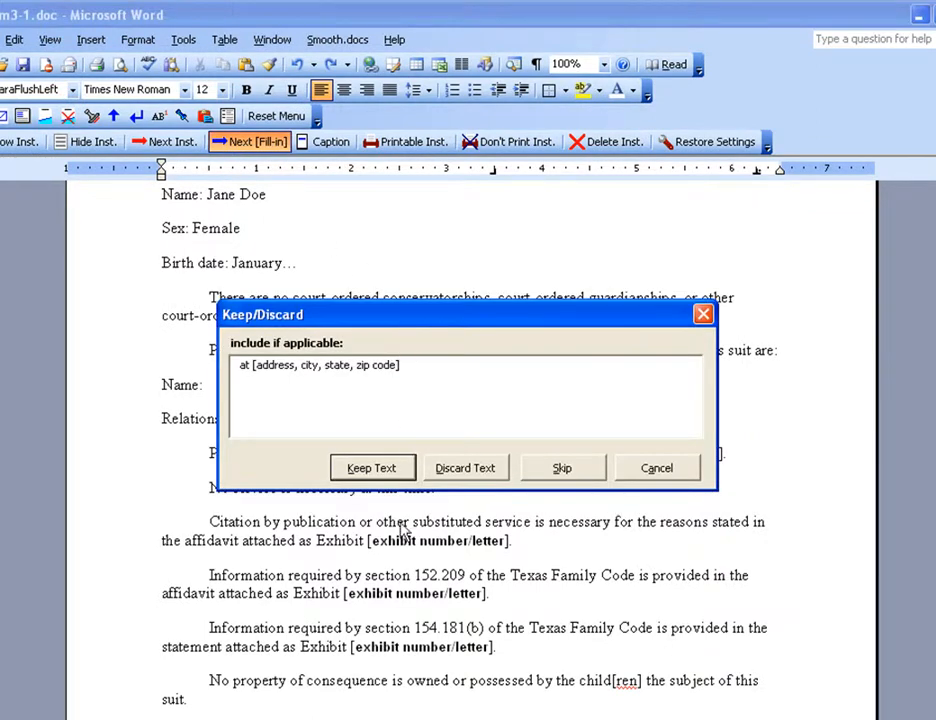
drag(398, 315, 412, 495)
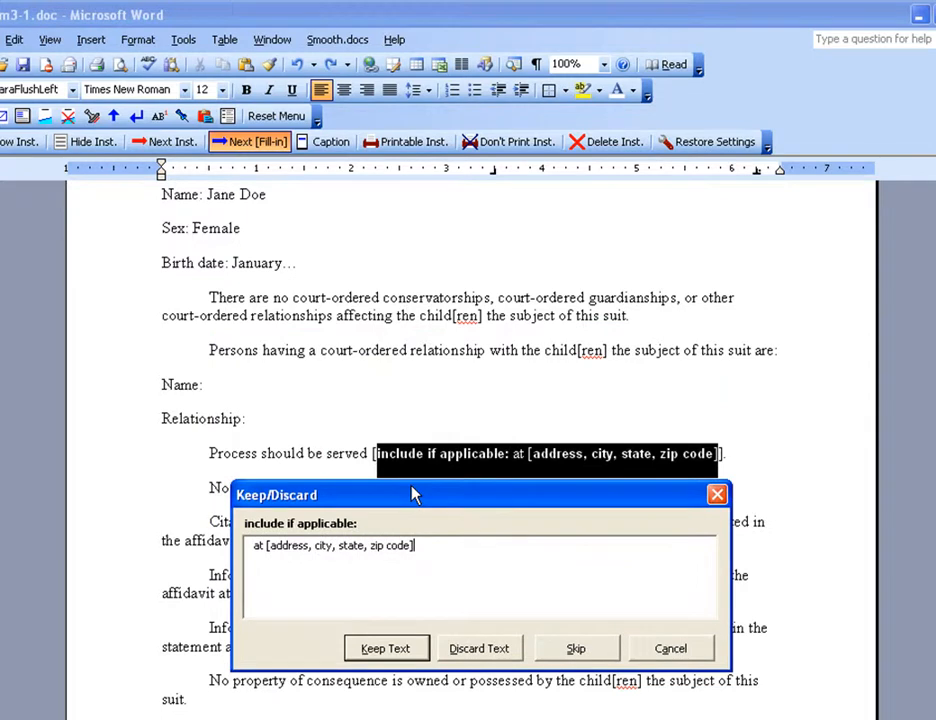
click(402, 660)
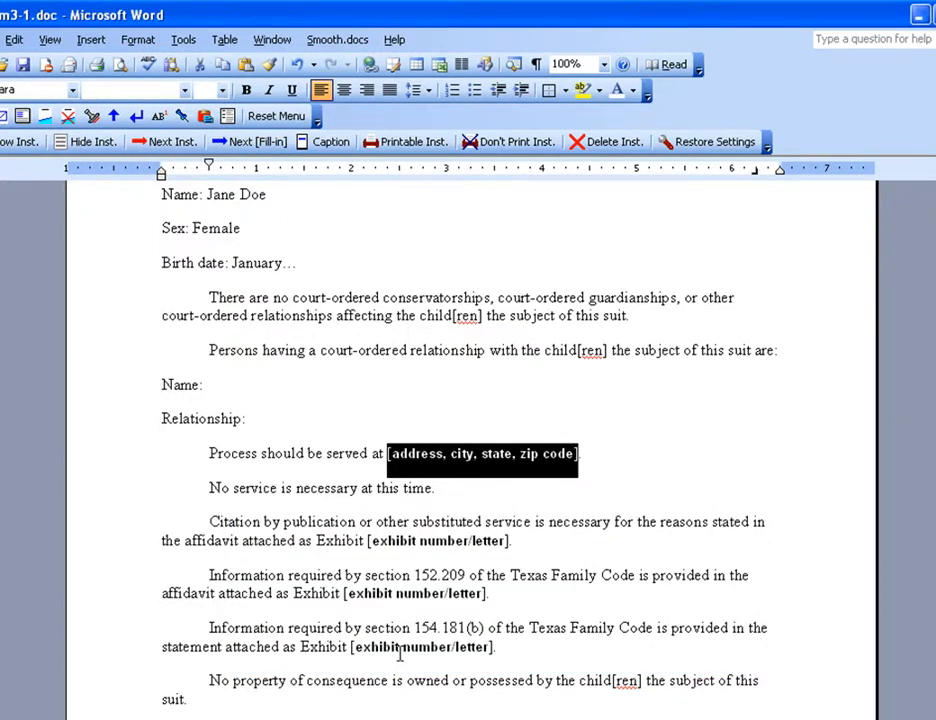
text(123)
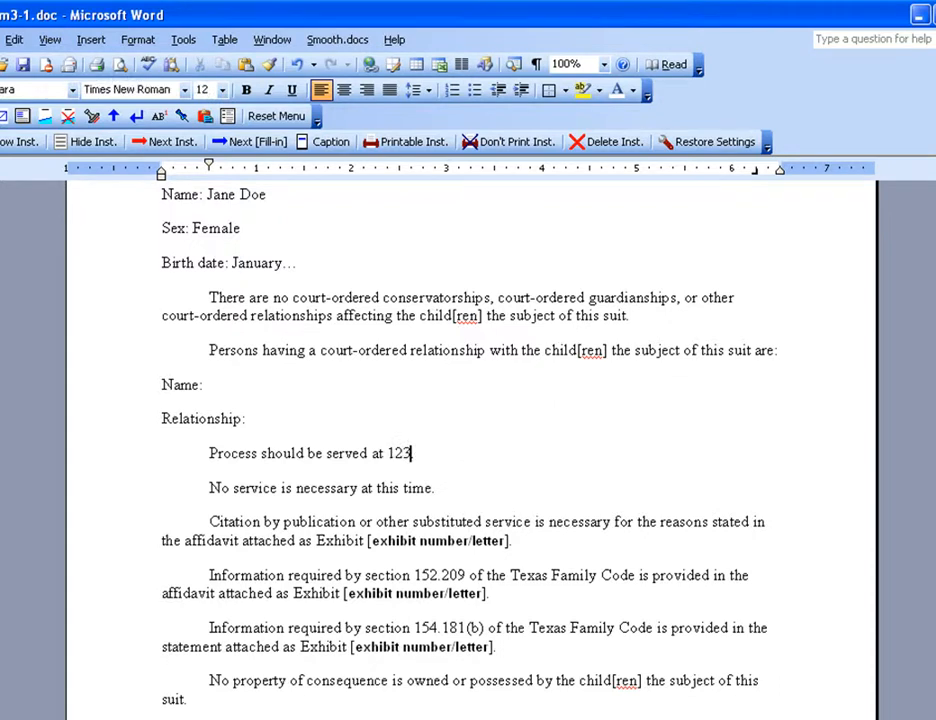
text( Main st.)
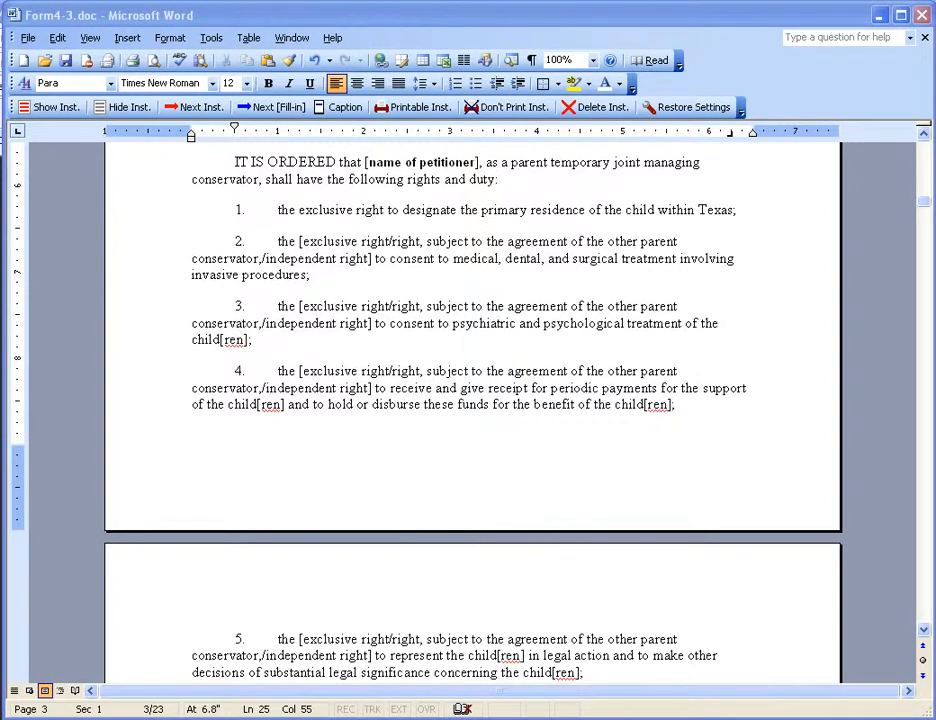
- In the Temporary Orders form, bring up the choices for item 2's bracketed right and select all three options
click(282, 209)
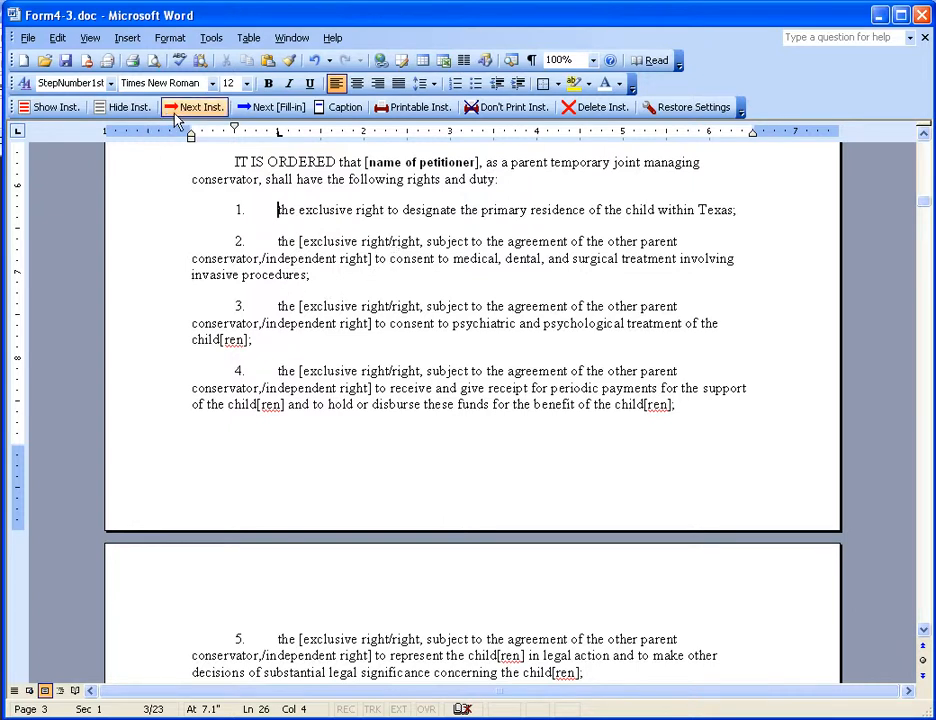
click(262, 110)
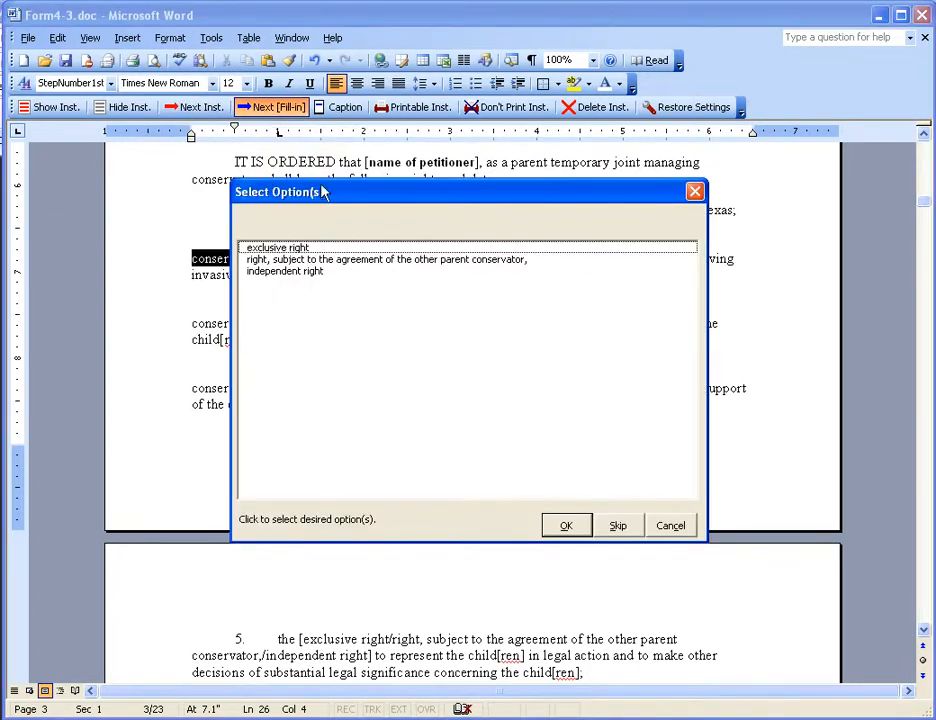
drag(328, 206, 309, 303)
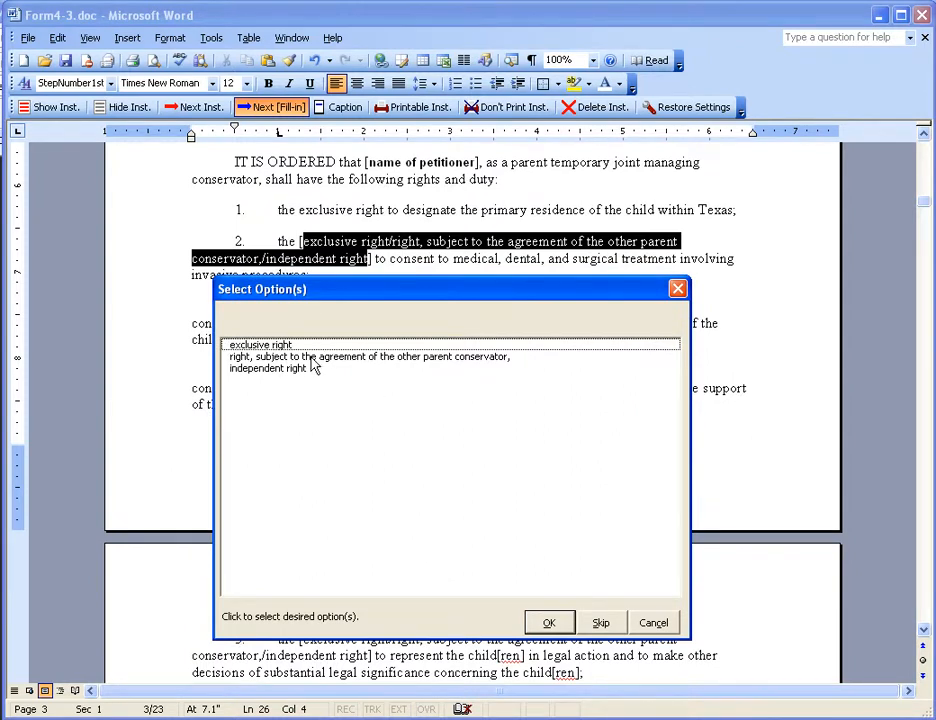
click(311, 359)
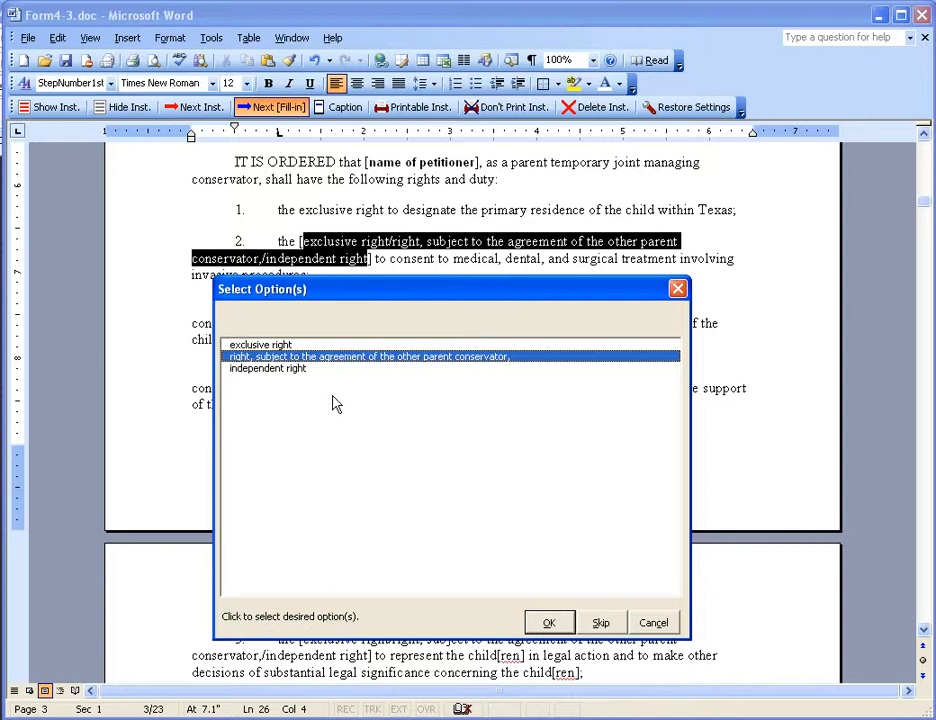
click(297, 369)
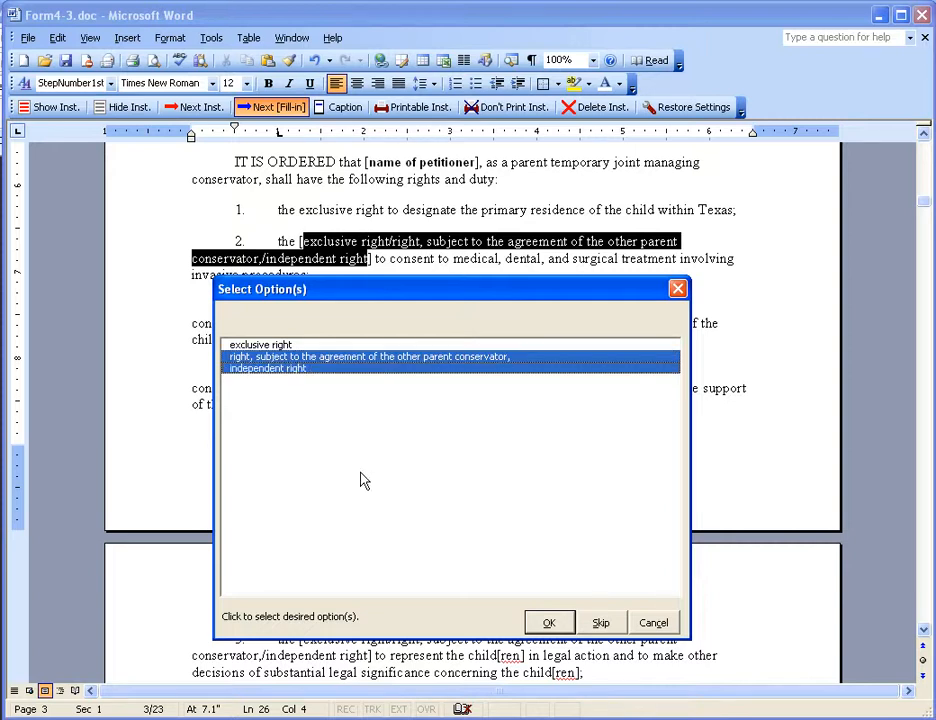
click(272, 344)
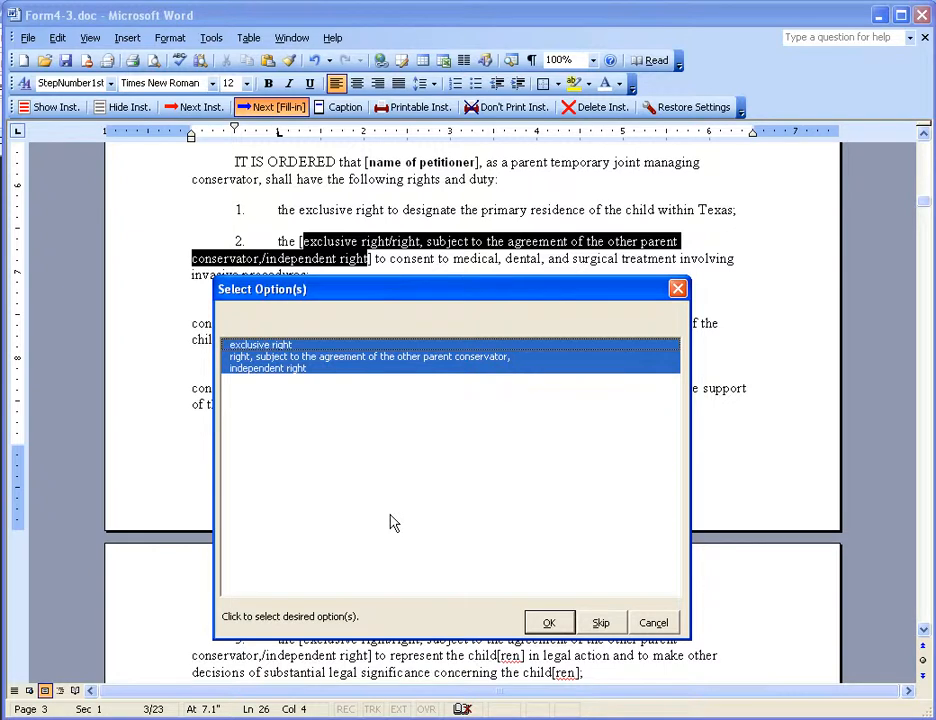
- Clear the selected options and insert only "right, subject to the agreement of the other parent conservator," in item 2
click(288, 369)
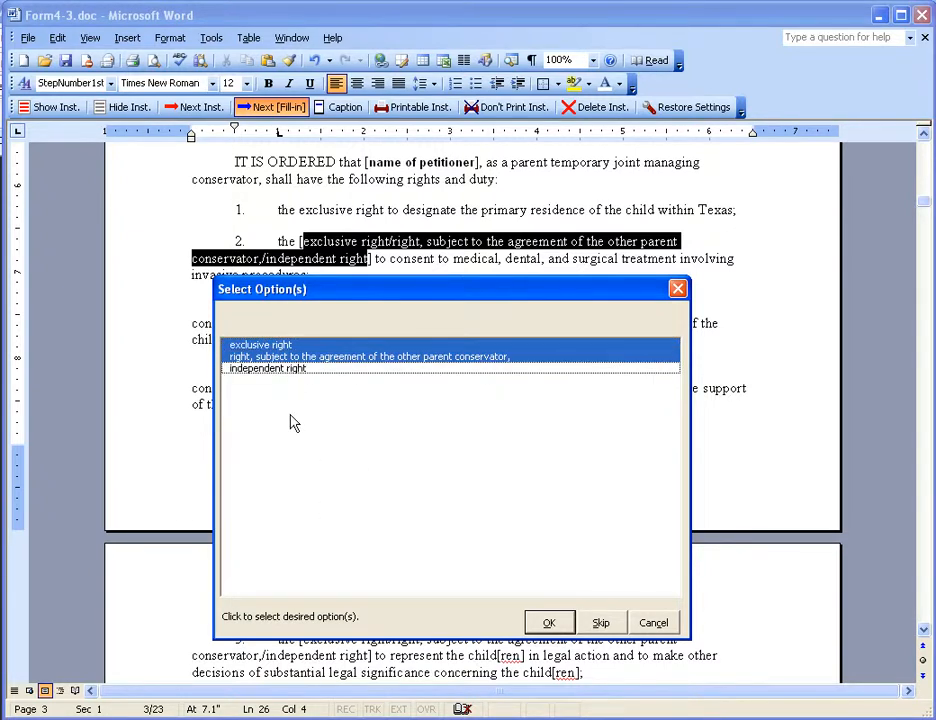
click(270, 358)
click(268, 346)
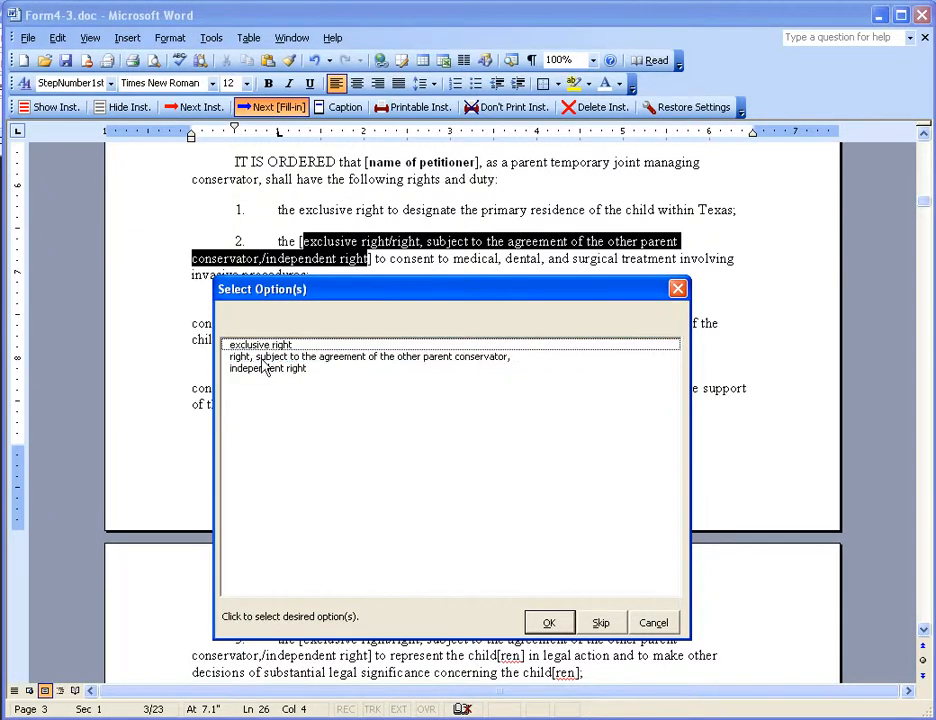
click(255, 357)
click(313, 359)
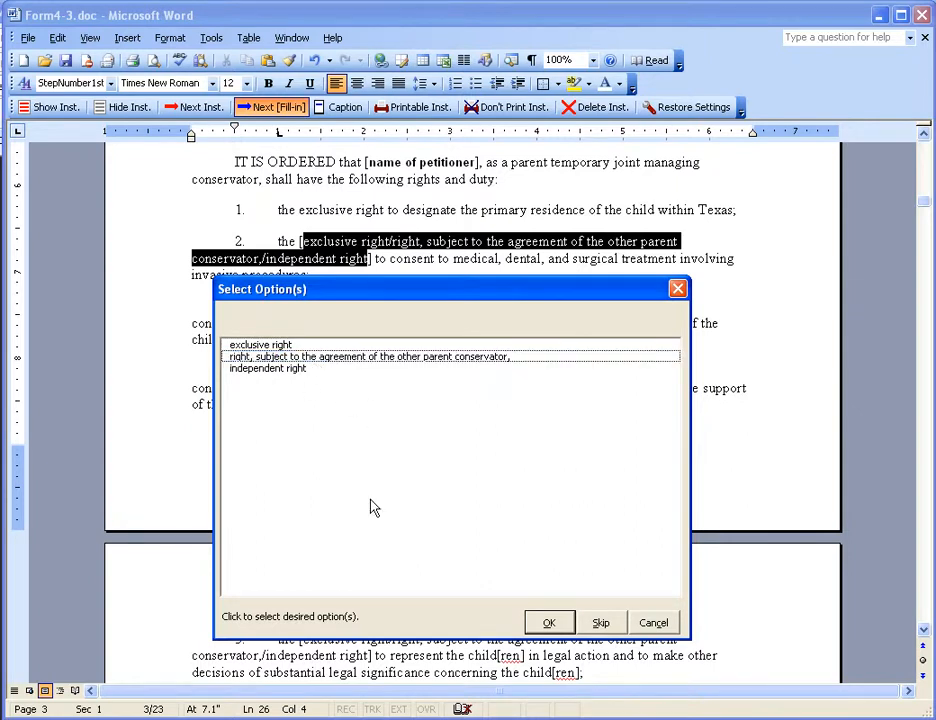
click(279, 360)
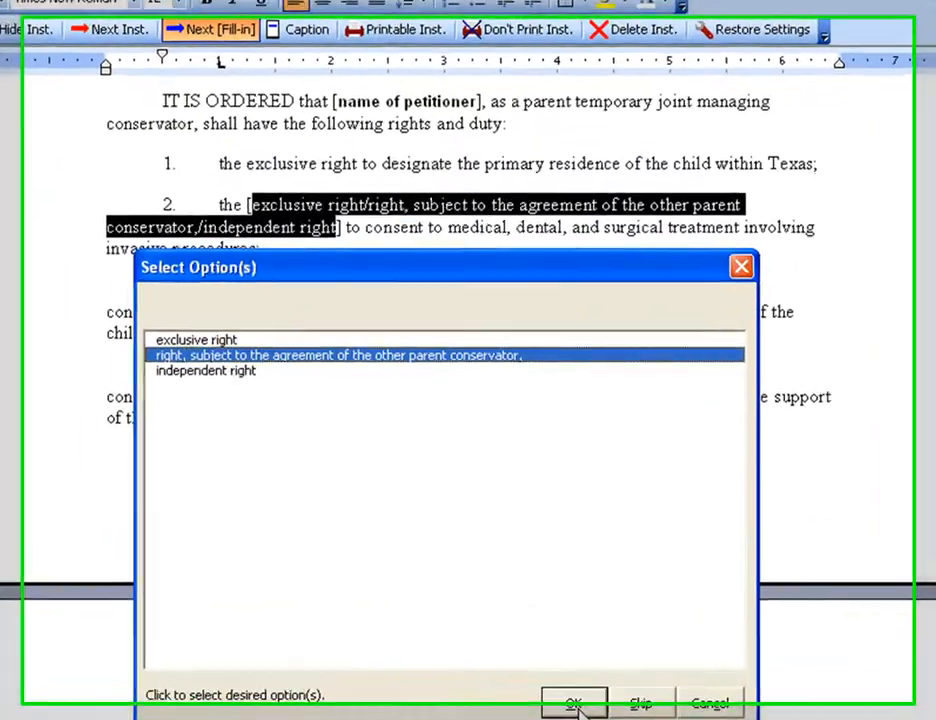
click(549, 623)
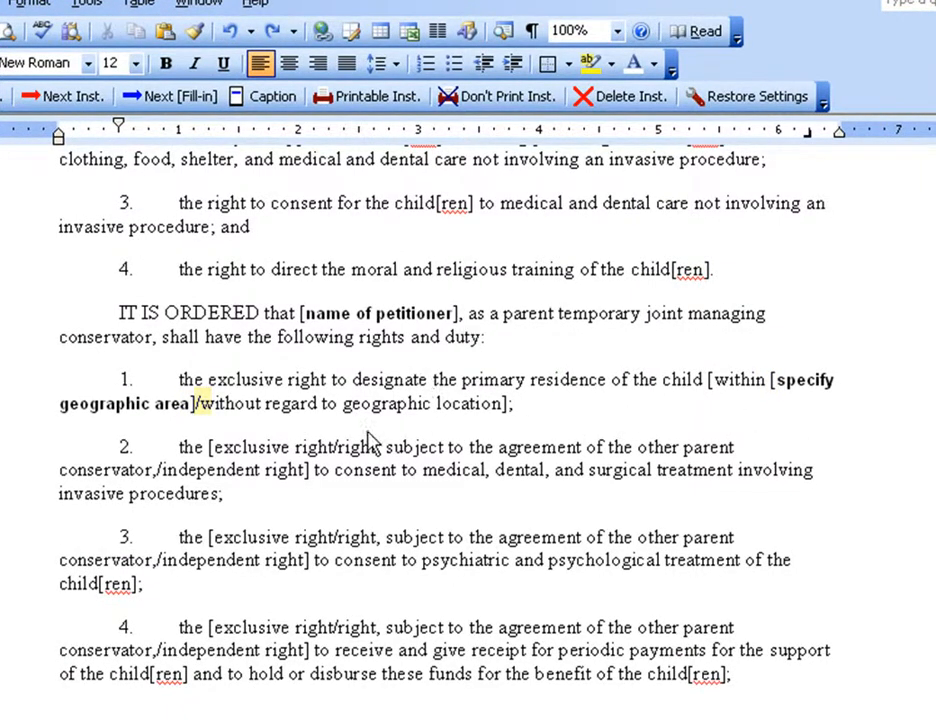
- Go to item 1's geographic restriction fill-in, change its text to "within Texas" and keep it
click(155, 98)
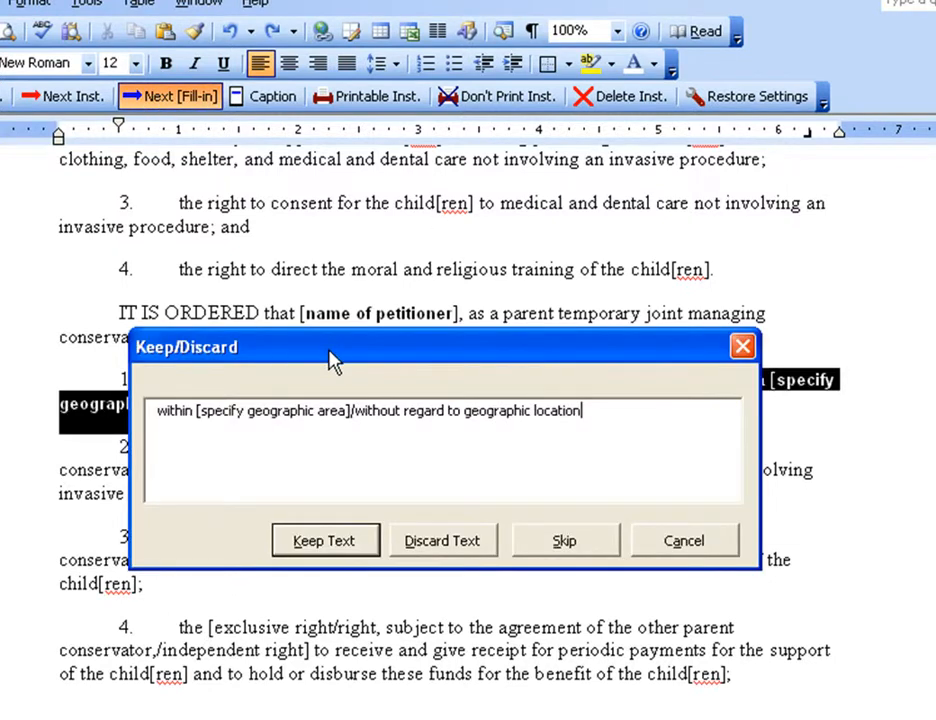
drag(330, 359, 324, 484)
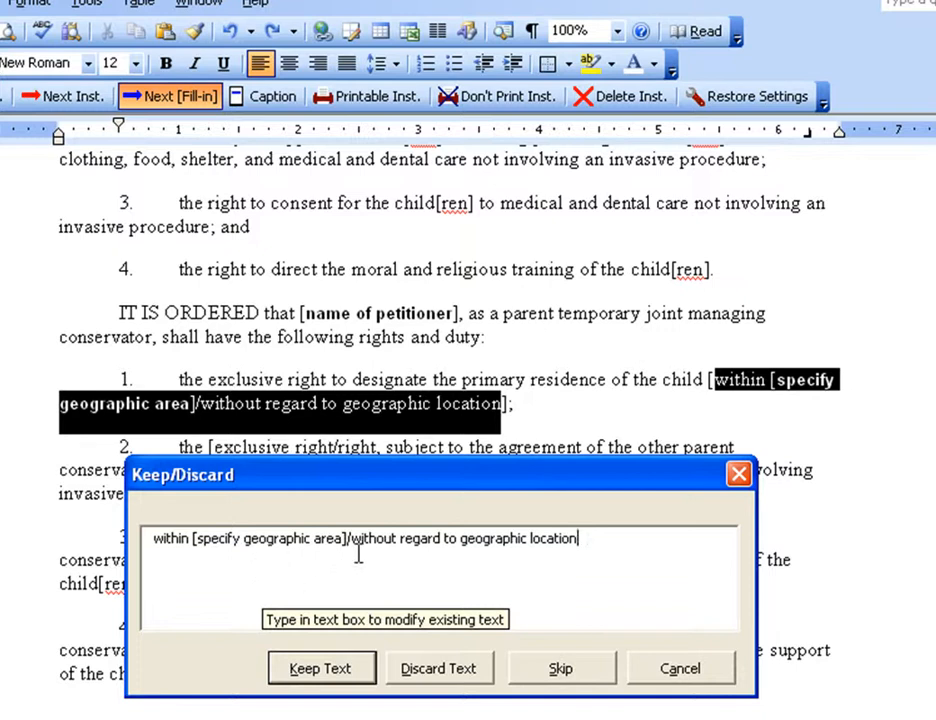
drag(597, 533, 223, 568)
key(Delete)
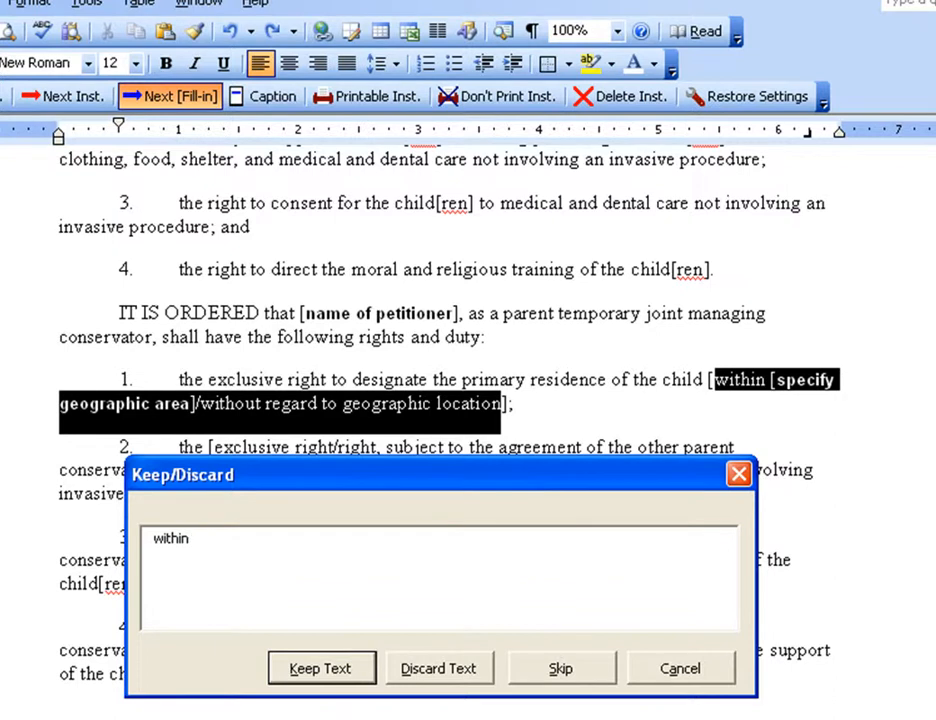
text(Texas)
click(318, 668)
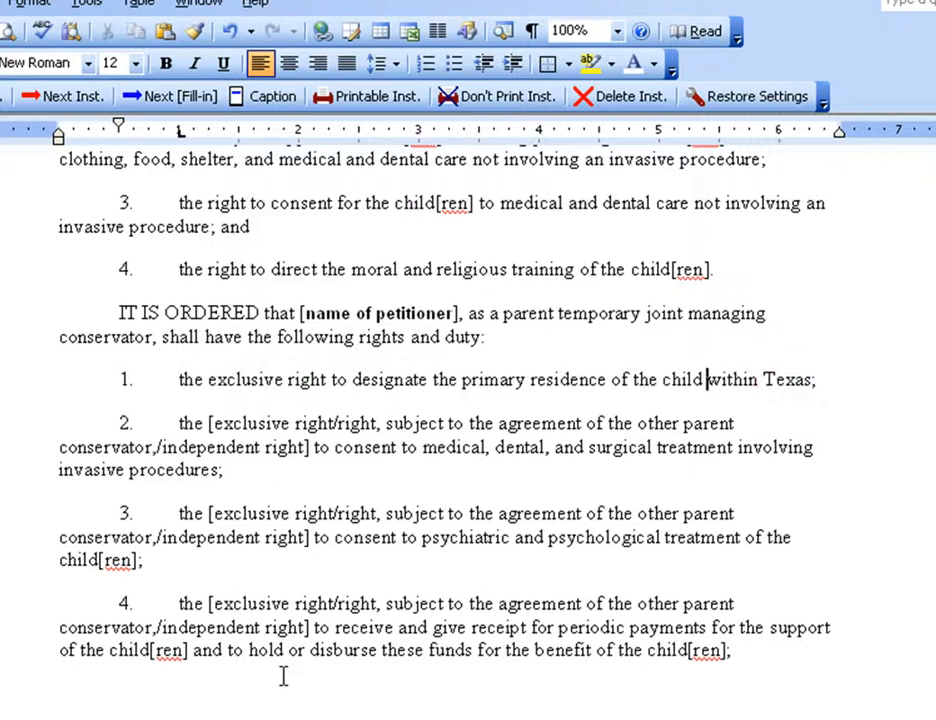
- Undo item 1's geographic restriction edit, bring up its Keep/Discard prompt again, and cancel it without keeping or discarding the text
click(229, 31)
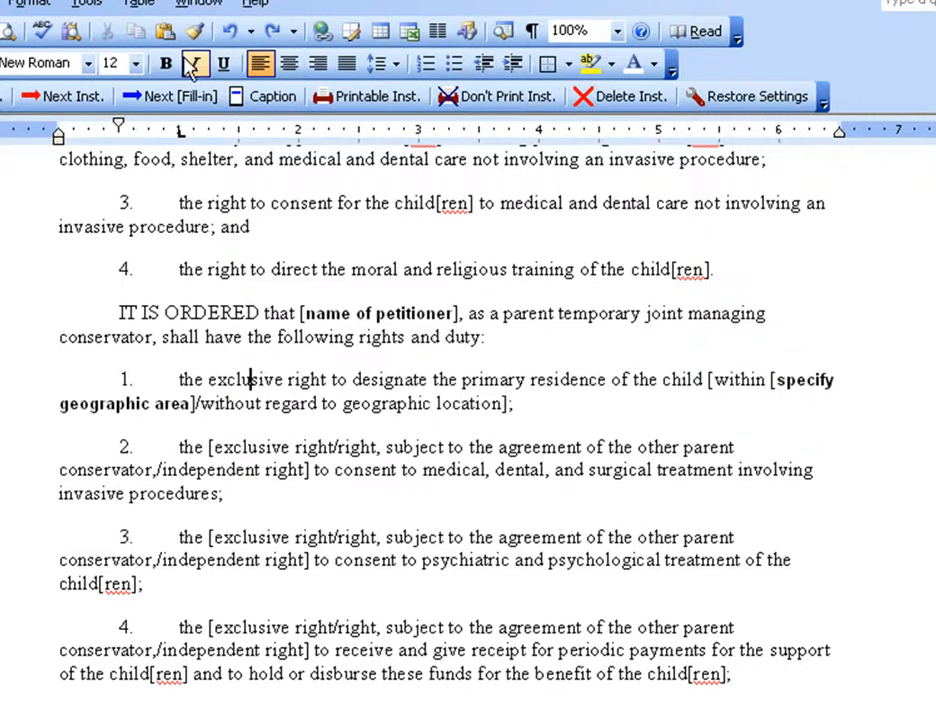
click(157, 100)
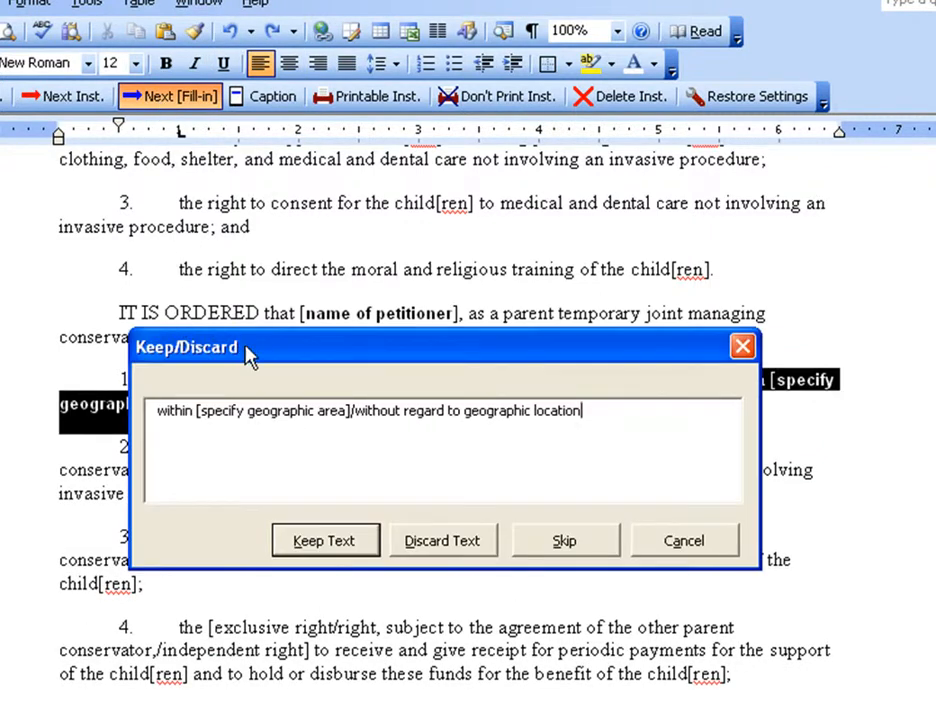
drag(247, 355, 237, 470)
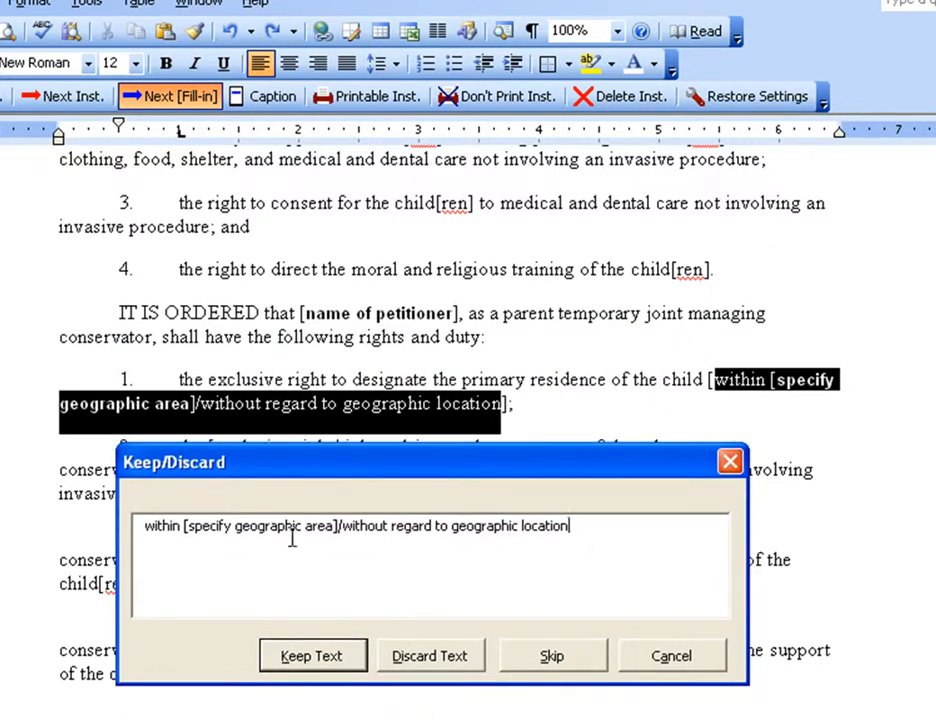
click(690, 670)
- Replace item 1's entire bracketed geographic restriction directly in the document with "within Texas"
click(719, 390)
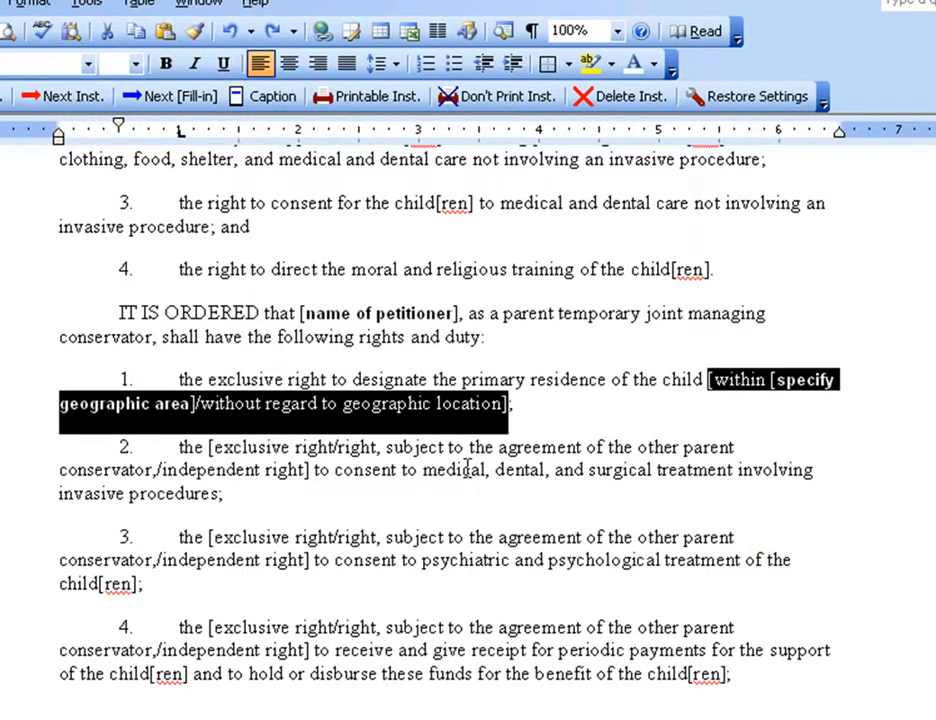
text(within Te)
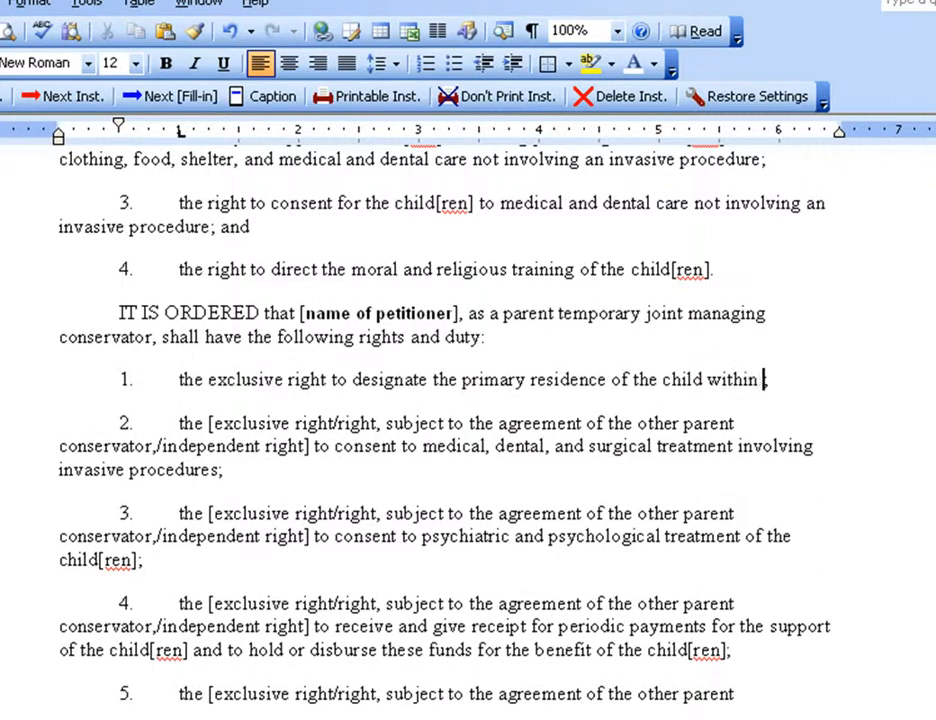
text(xas;)
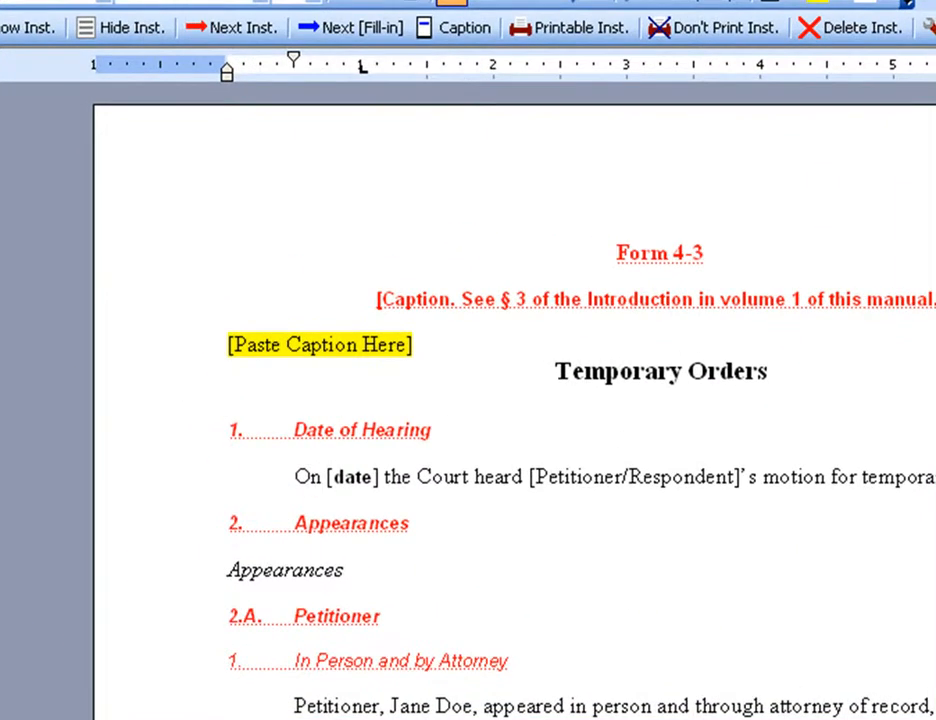
- Replace the "[Paste Caption Here]" placeholder above the Temporary Orders title with a case caption beginning "In re"
click(302, 365)
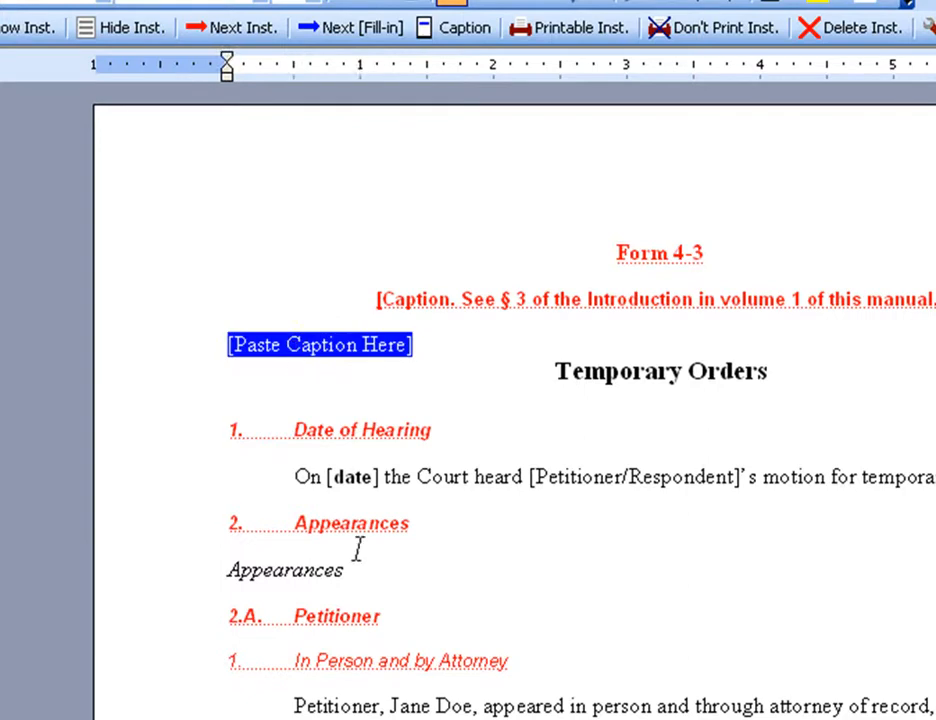
text(In re Jones)
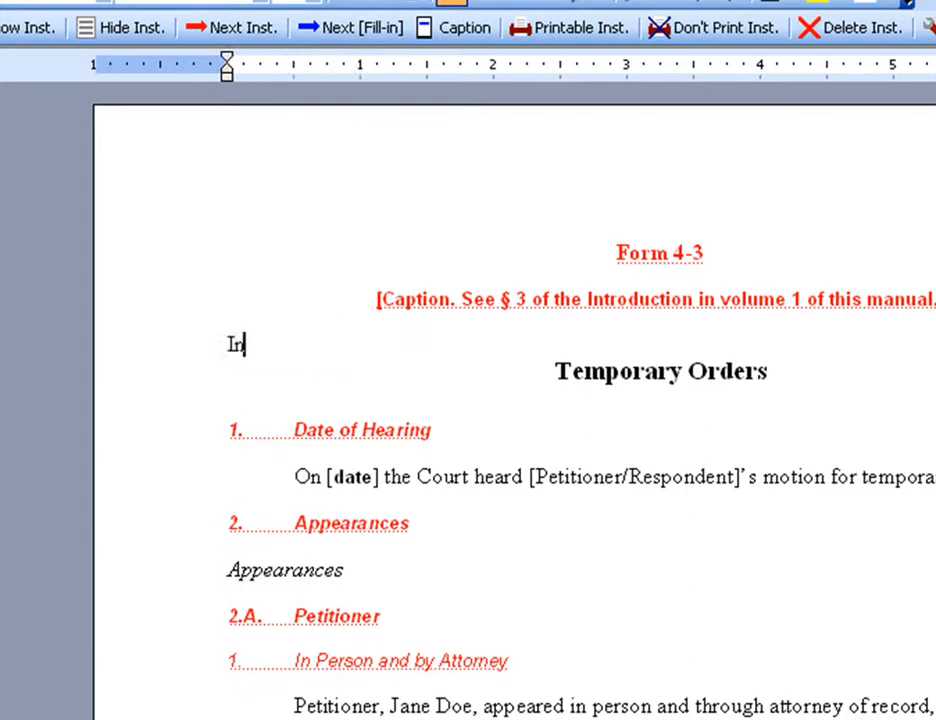
text( ..)
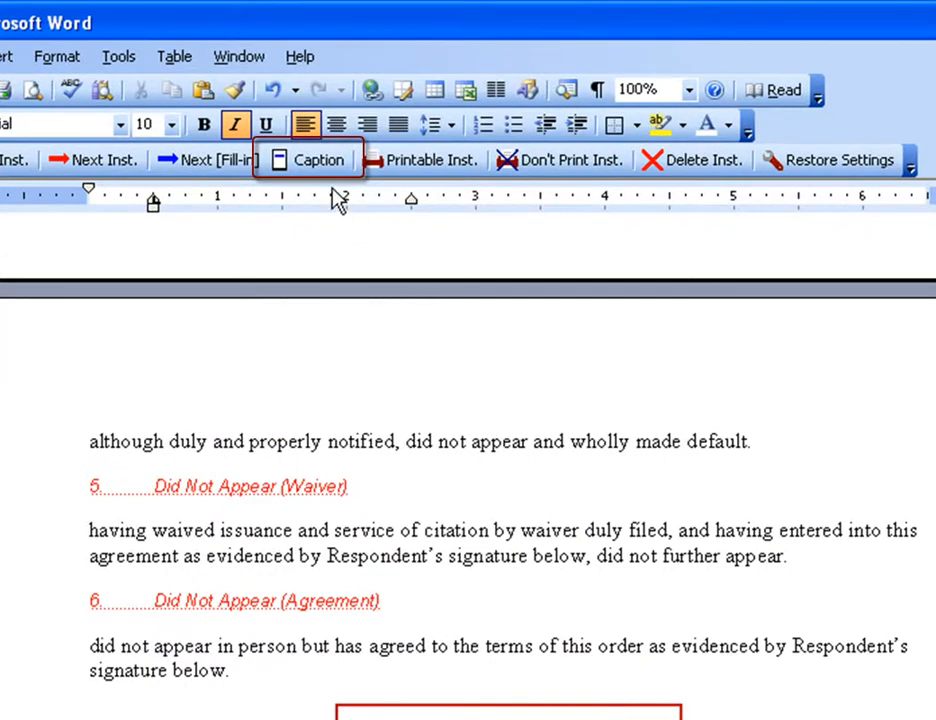
- From further down the Temporary Orders form, jump to the caption placeholder and replace it with a caption beginning "In Re"
click(316, 168)
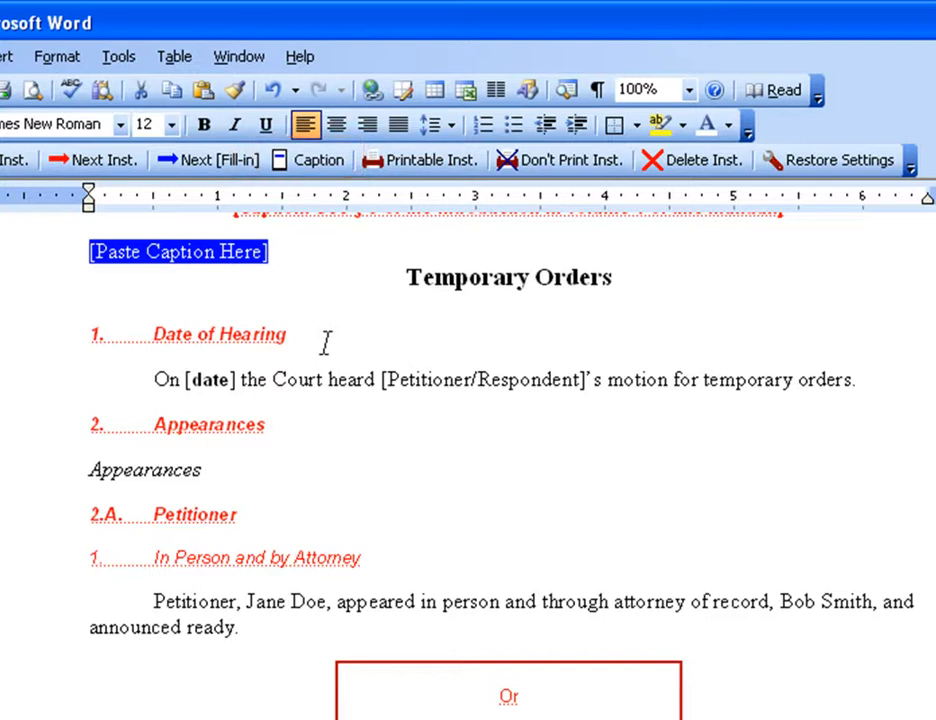
text(In Re )
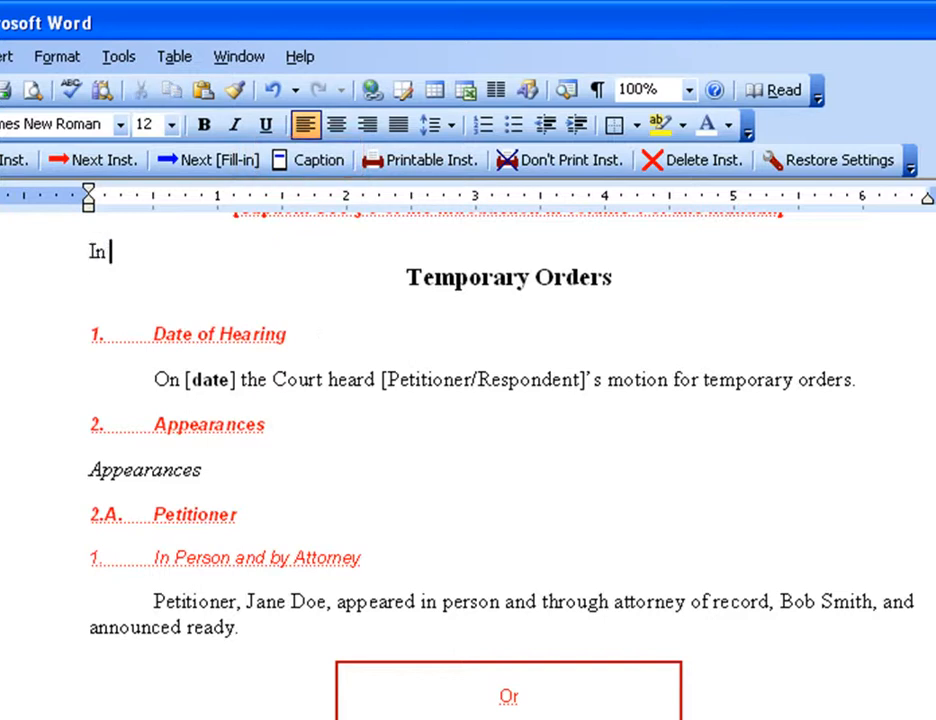
text(...)
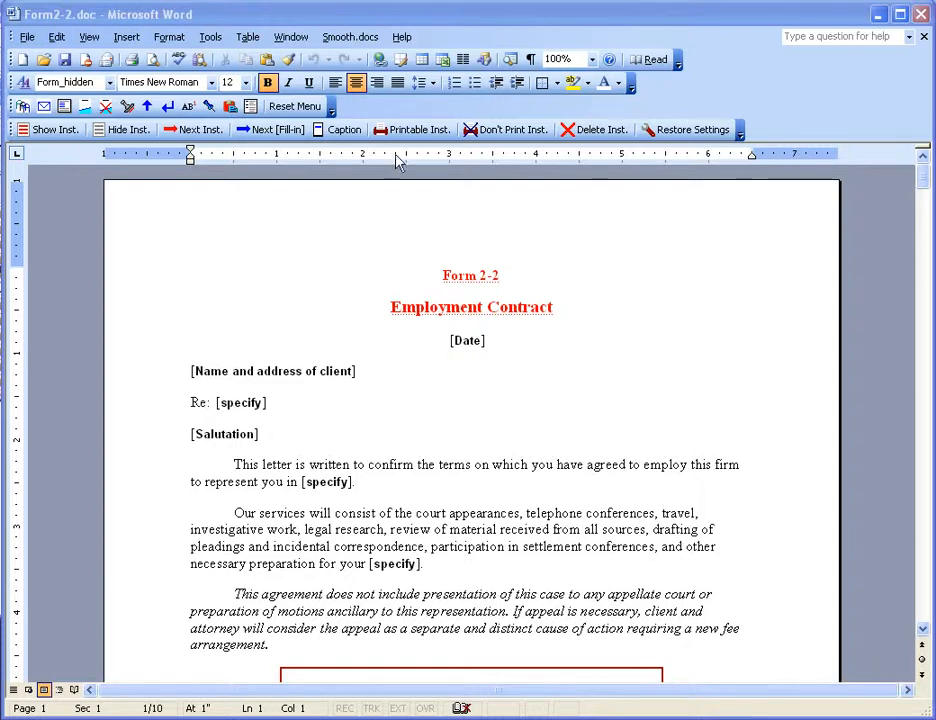
- Try to jump to a caption placeholder in the Employment Contract form, Form 2-2
click(343, 131)
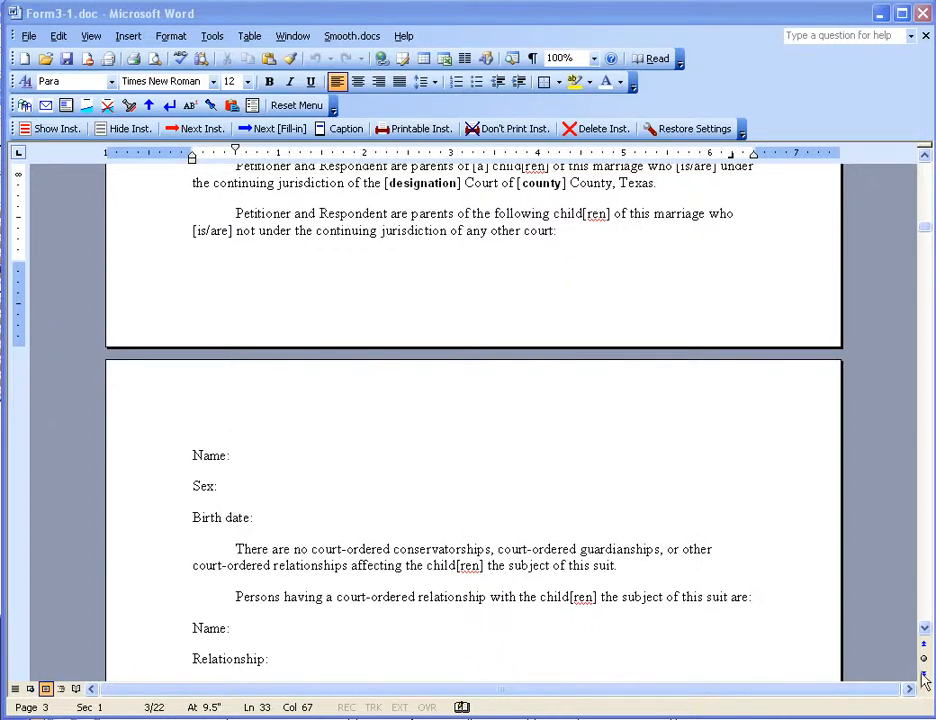
- In Form3-1.doc, search for ":" from within section 11 to locate the unbracketed fill-in fields, and close the search
scroll(921, 641, down, 2)
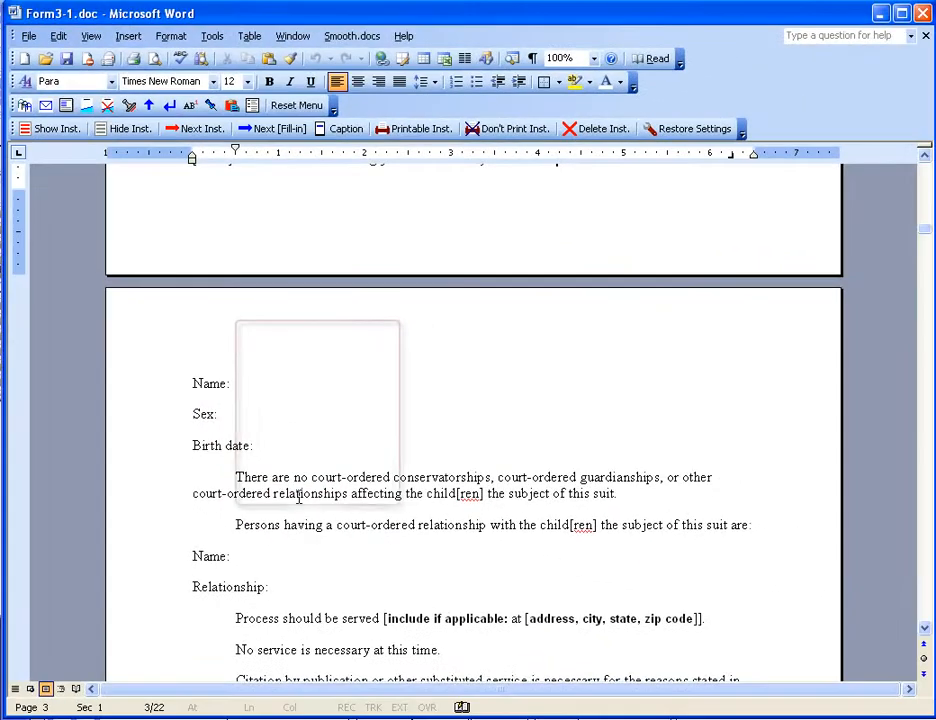
scroll(470, 578, up, 1)
scroll(299, 500, up, 5)
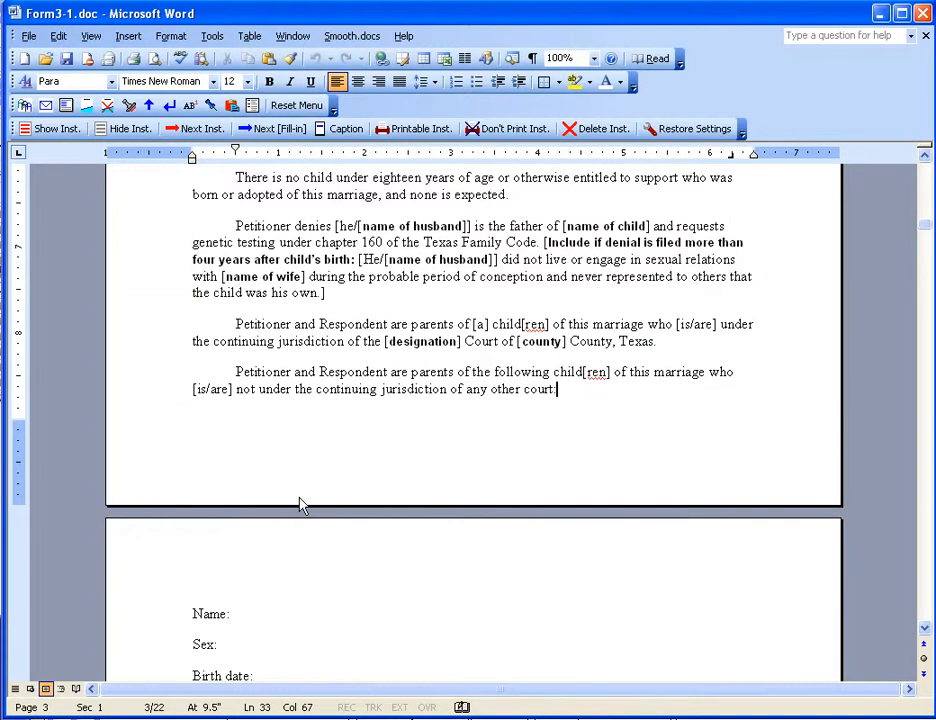
key(Up)
key(Up)
key(Up)
key(Up)
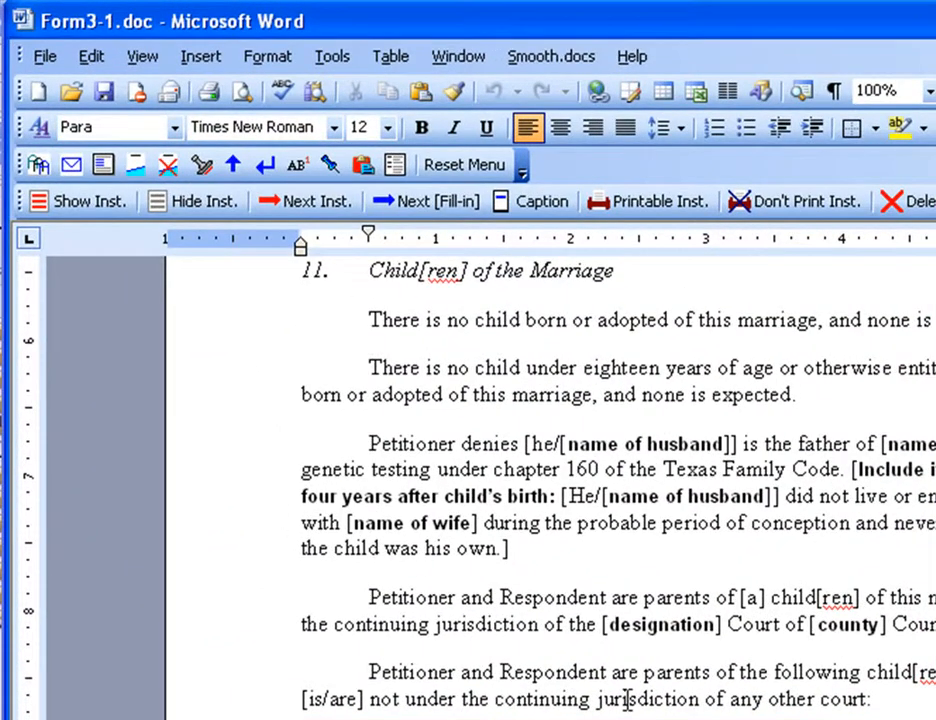
click(97, 57)
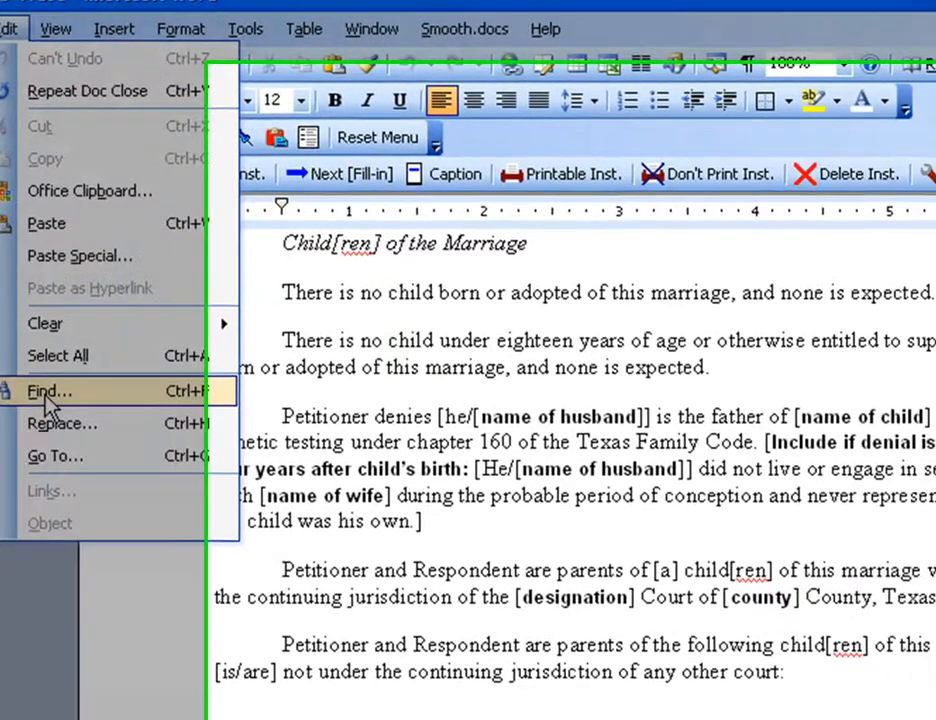
click(47, 395)
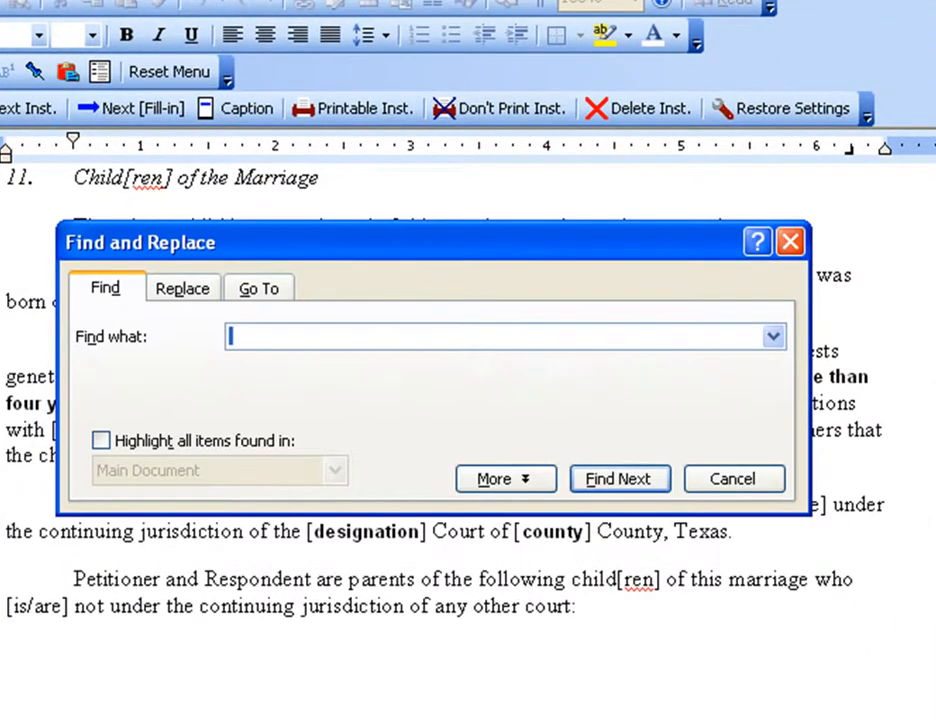
key(BackSpace)
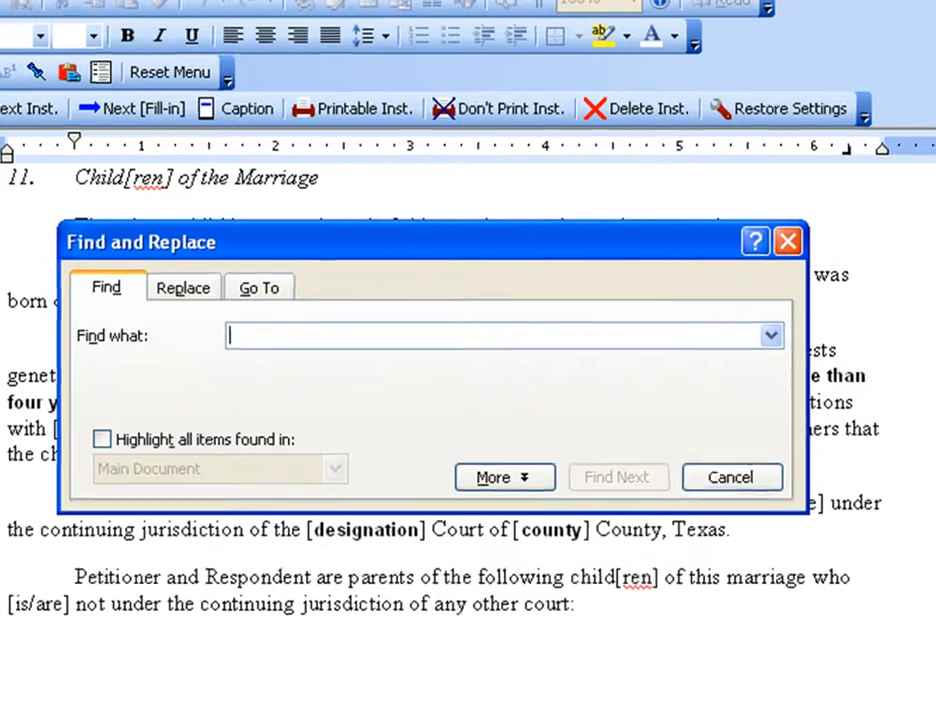
text(:)
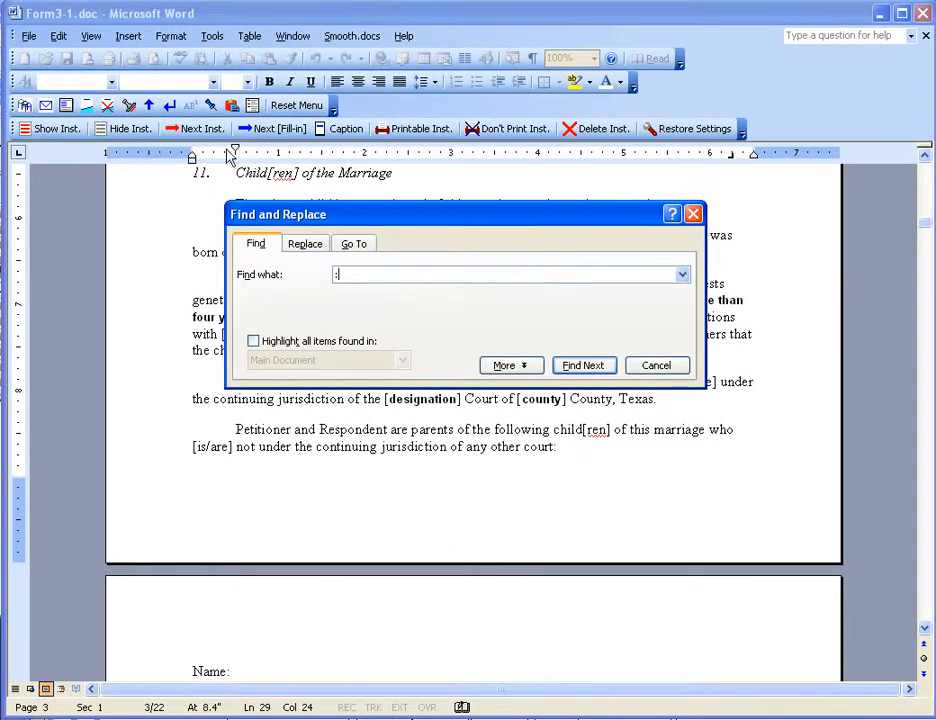
click(593, 367)
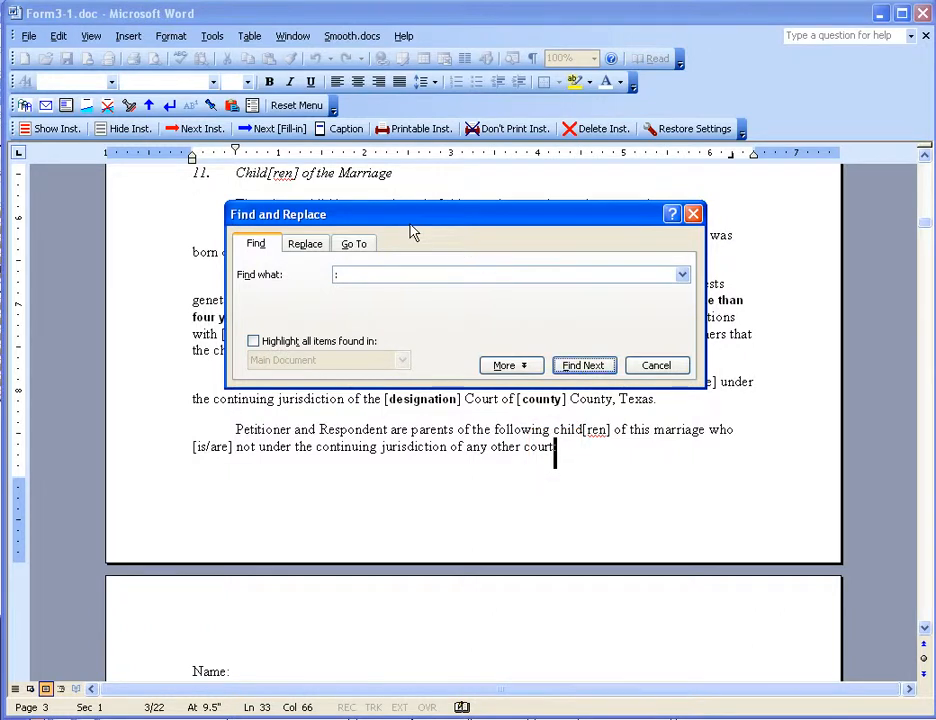
click(694, 215)
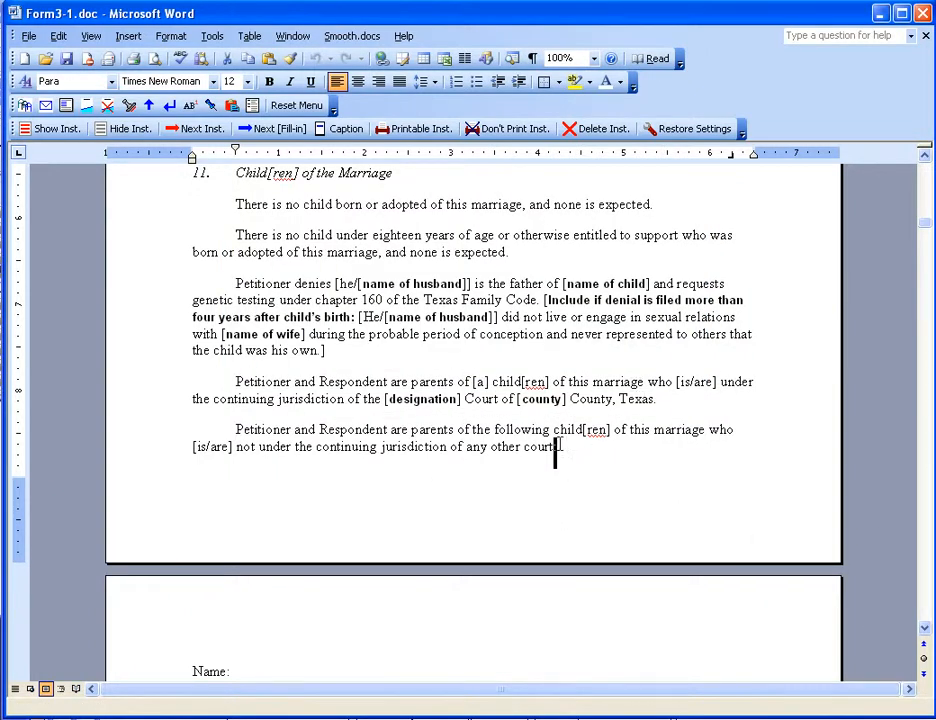
- Continue from the colon after "any other court" to the next colon and fill in the child's name after "Name:"
click(560, 446)
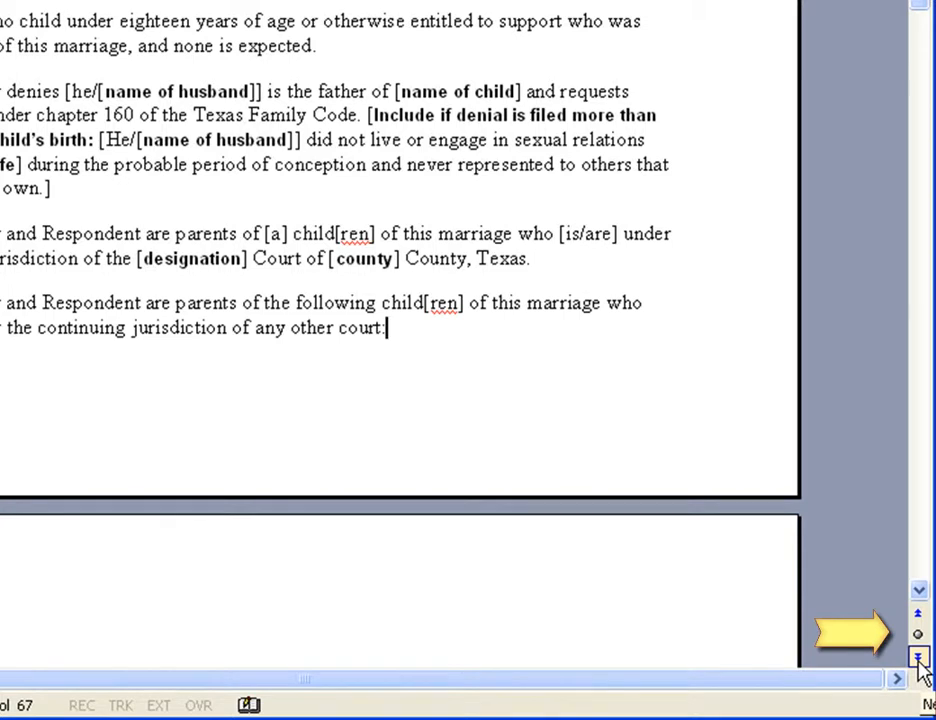
click(918, 660)
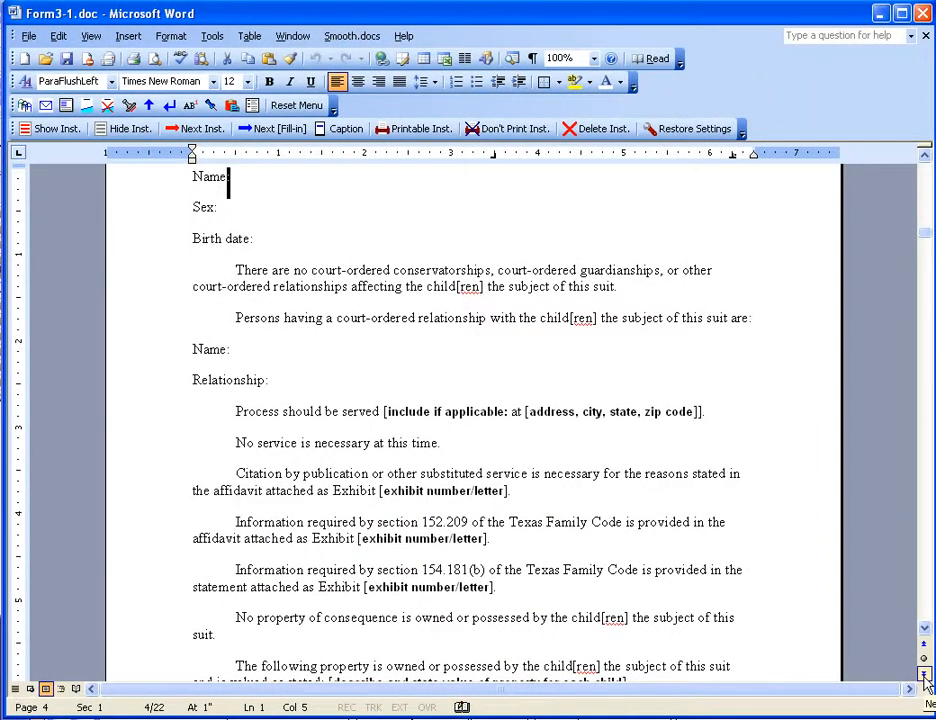
text(Jane Doe)
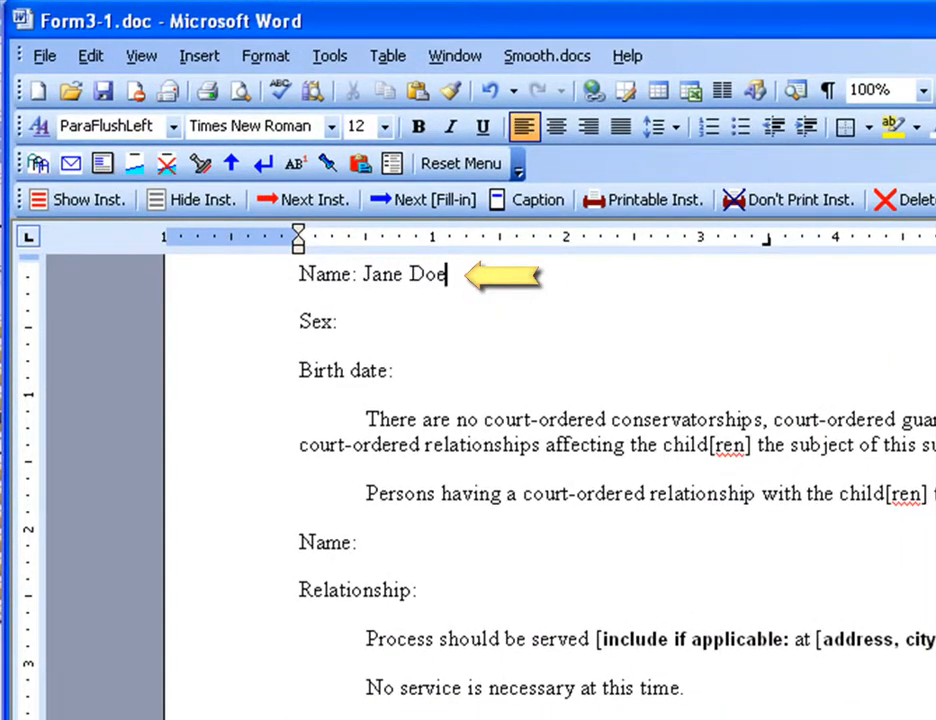
- Move on through the following colons, entering "Female" after "Sex:" and the child's birth date after "Birth date:"
key(F11)
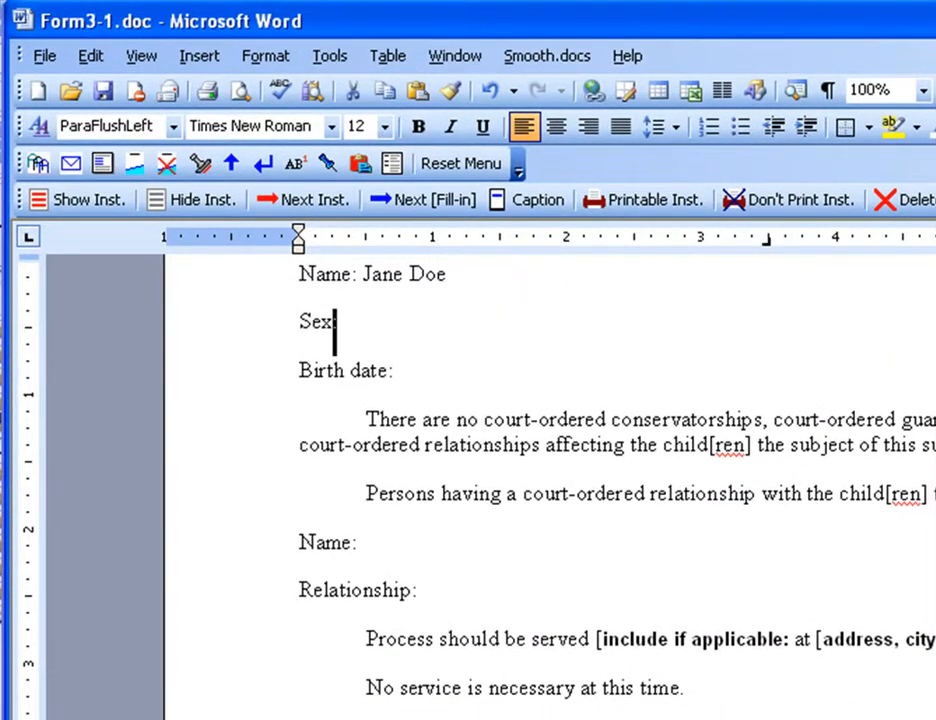
key(Right)
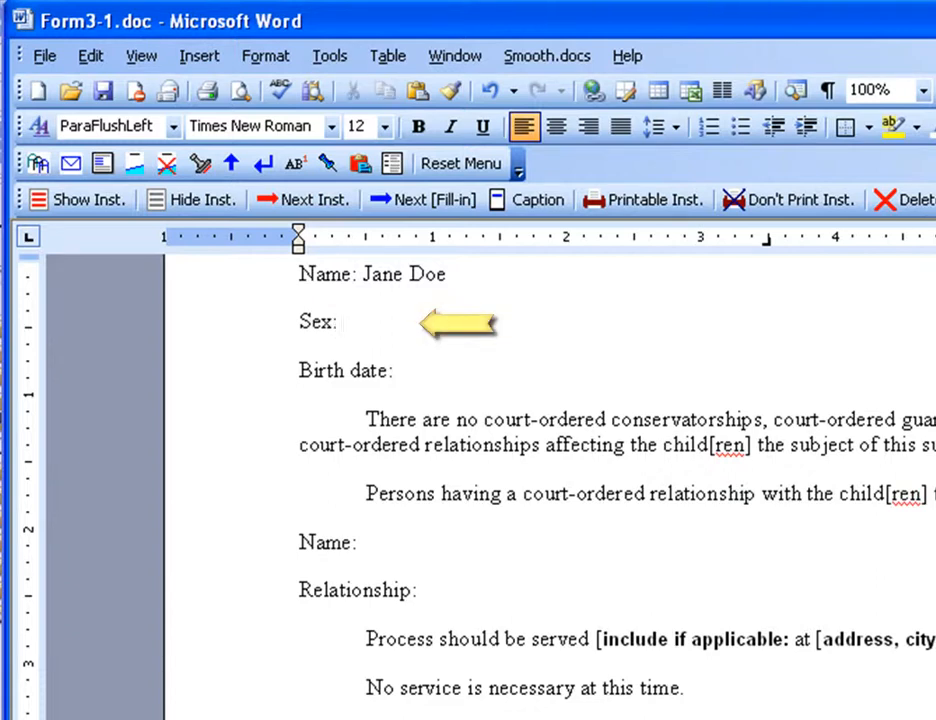
text(Female)
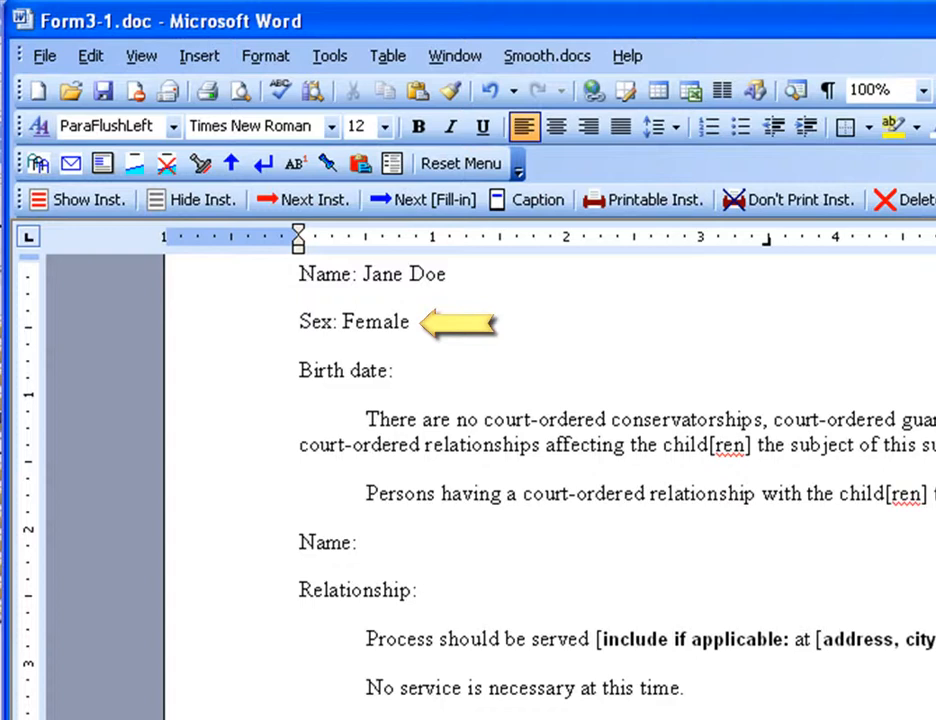
key(F11)
key(Right)
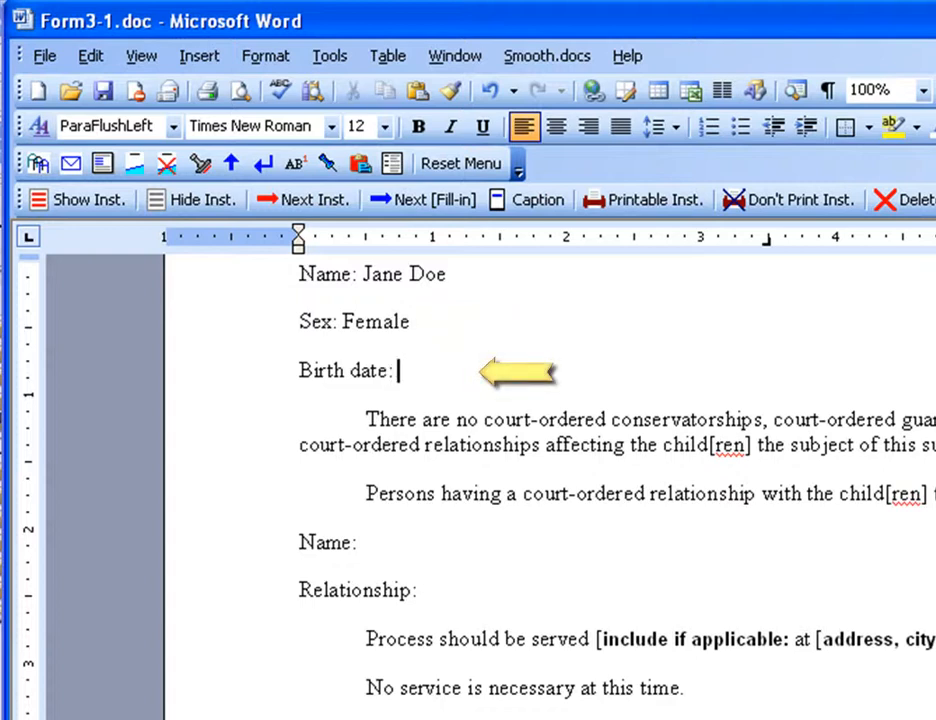
text(January)
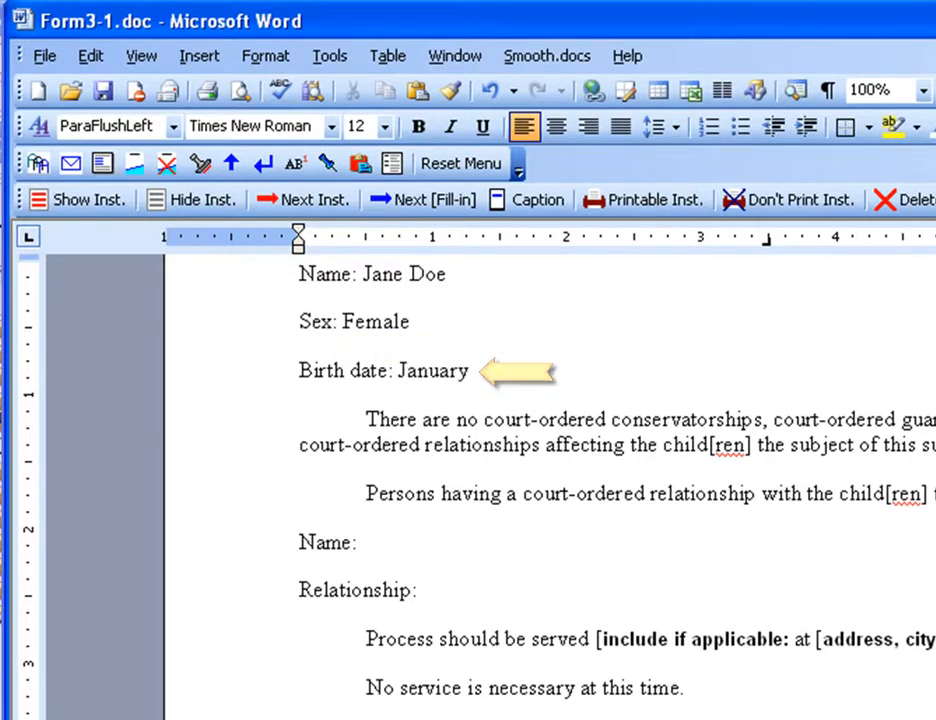
text(...)
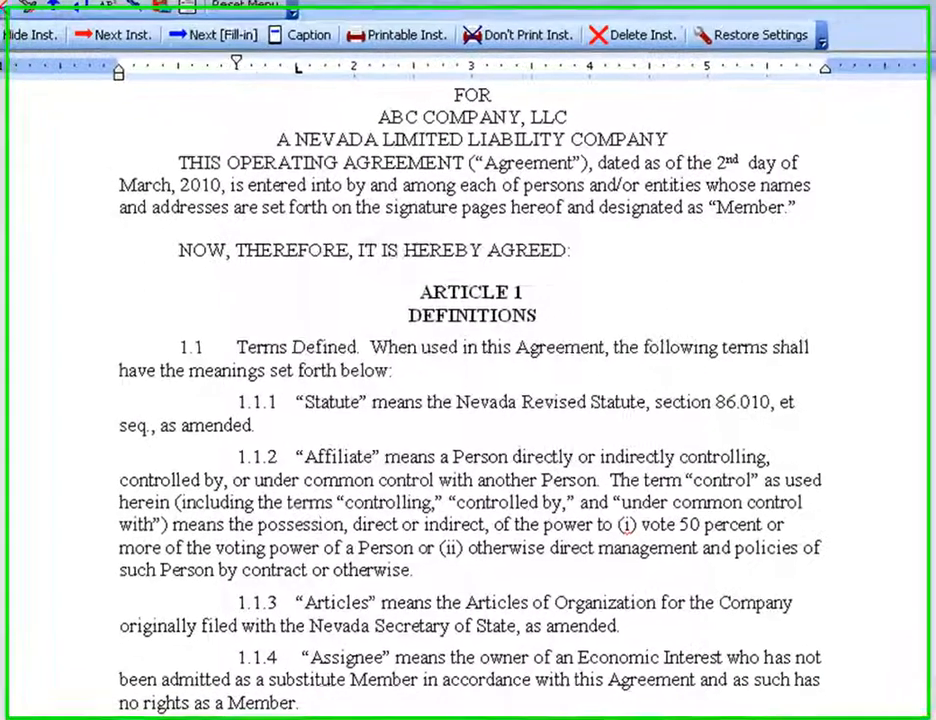
- Try to go to the next fill-in in the ABC Company, LLC operating agreement
click(272, 131)
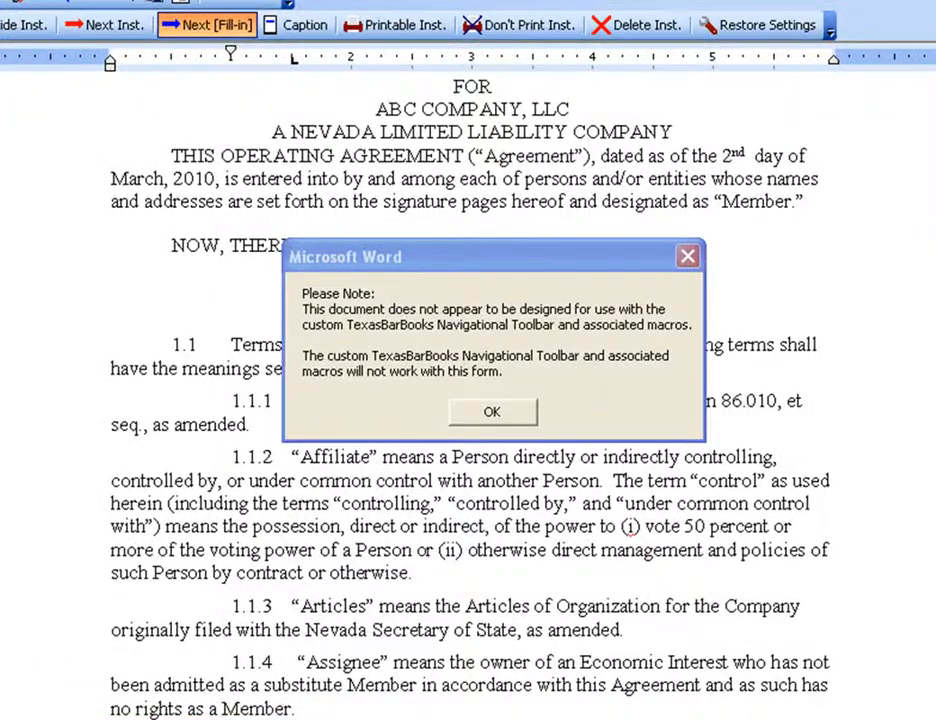